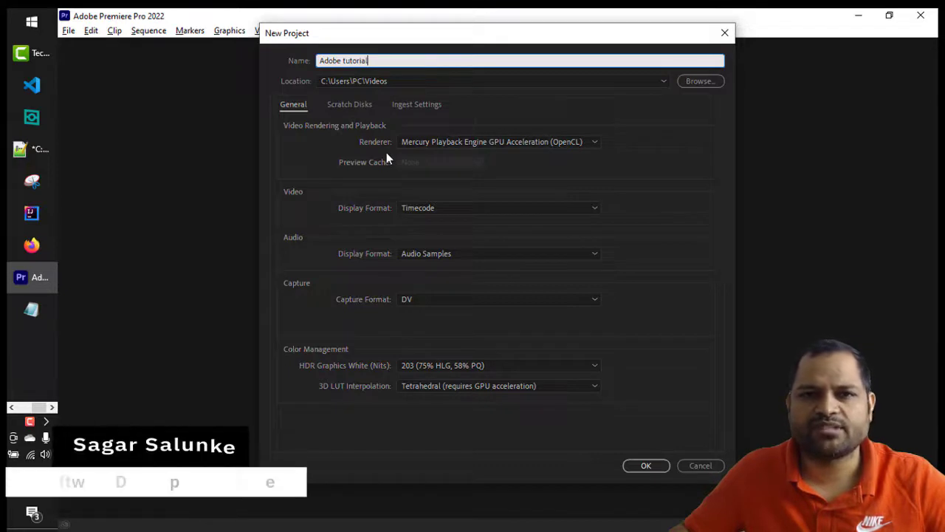
- Create the project named Adobe tutorial and switch to the Editing workspace
{"action": "left_click", "coordinate": [646, 466]}
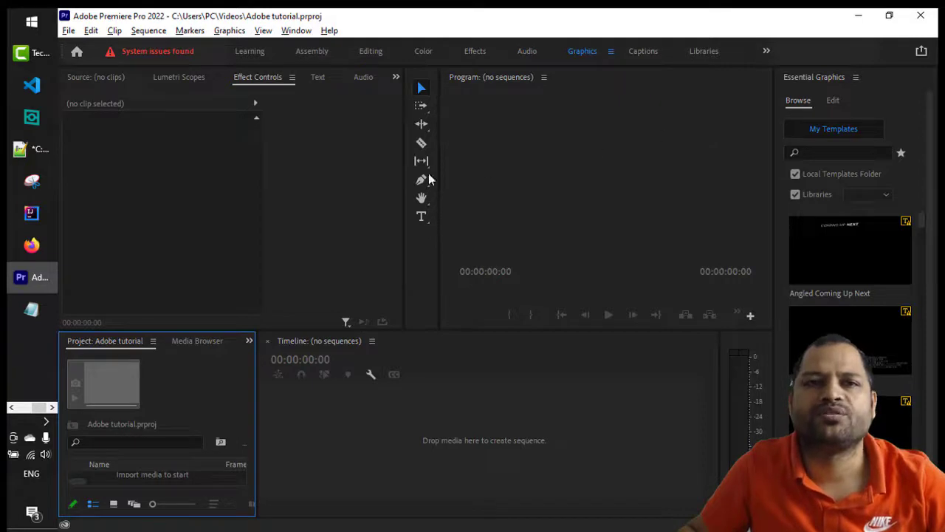
{"action": "left_click", "coordinate": [289, 33]}
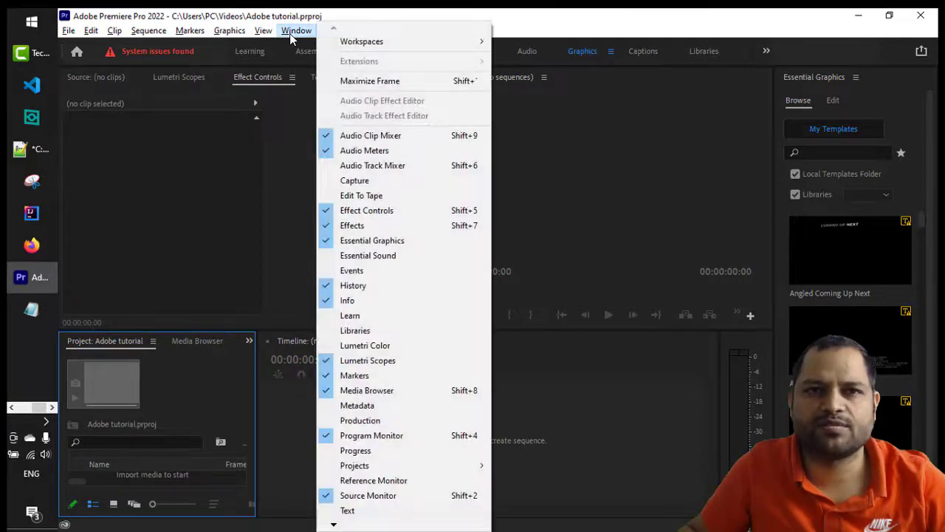
{"action": "mouse_move", "coordinate": [405, 45]}
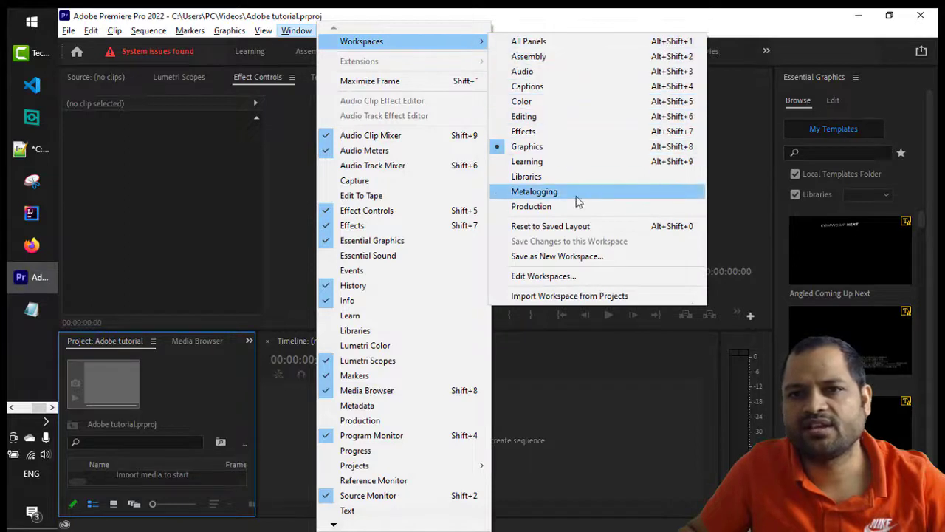
{"action": "left_click", "coordinate": [573, 120]}
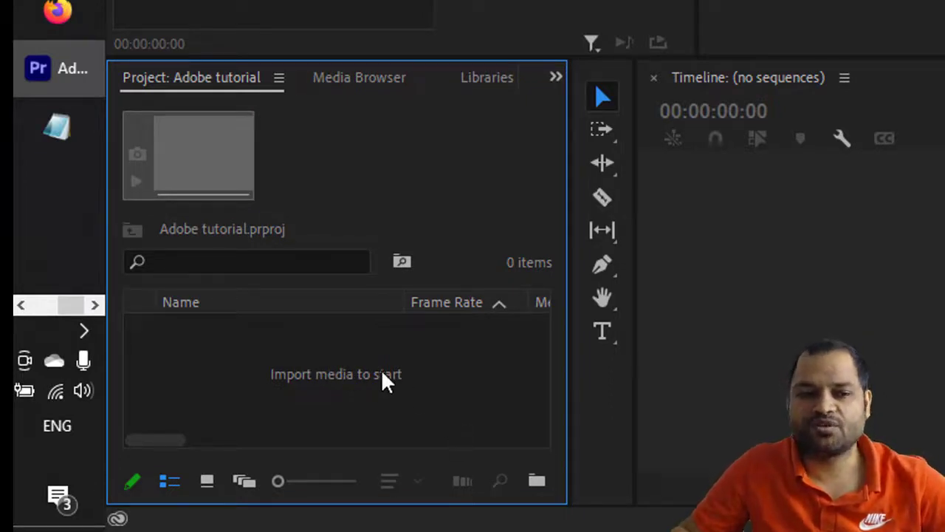
- Import photoshop overview.mp4 from the file explorer window into the project, leaving the clip deselected
{"action": "key", "text": "alt+Tab"}
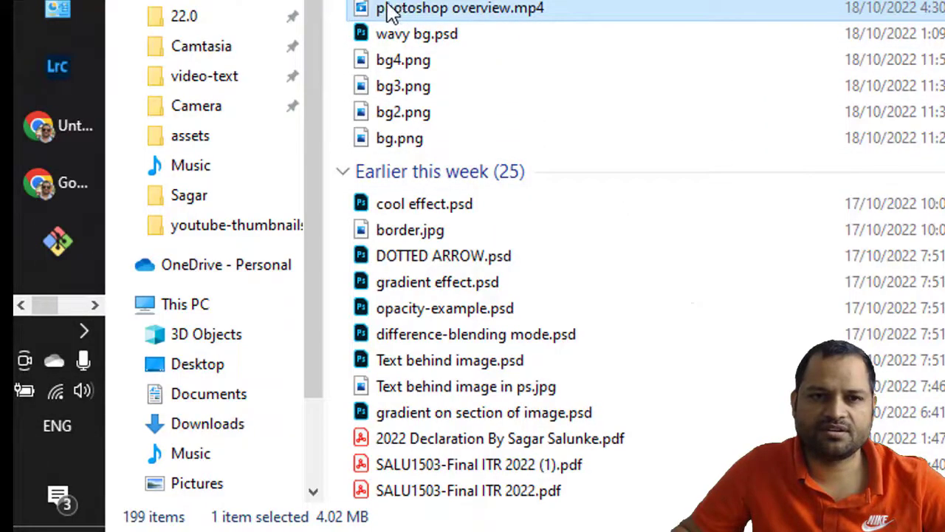
{"action": "left_click_drag", "start_coordinate": [391, 13], "coordinate": [329, 382]}
{"action": "key", "text": "alt+Tab"}
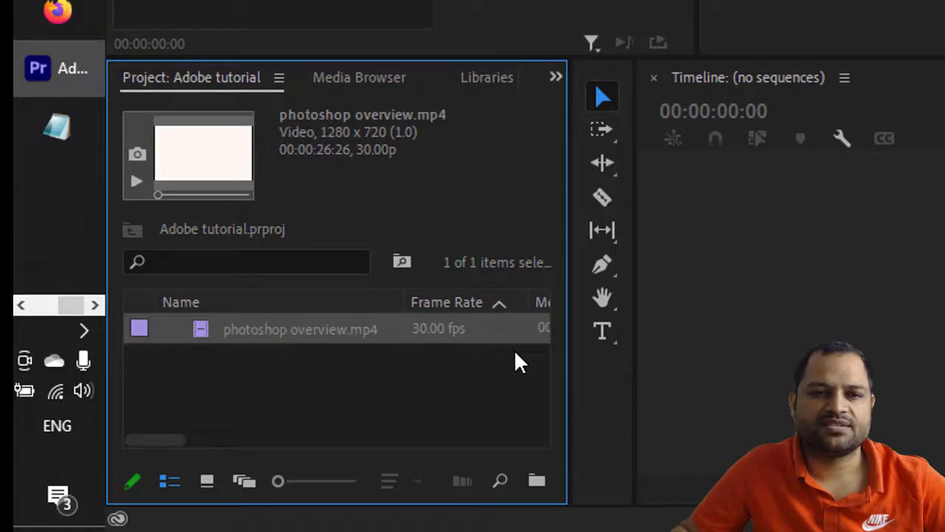
{"action": "left_click", "coordinate": [362, 347]}
{"action": "left_click", "coordinate": [251, 363]}
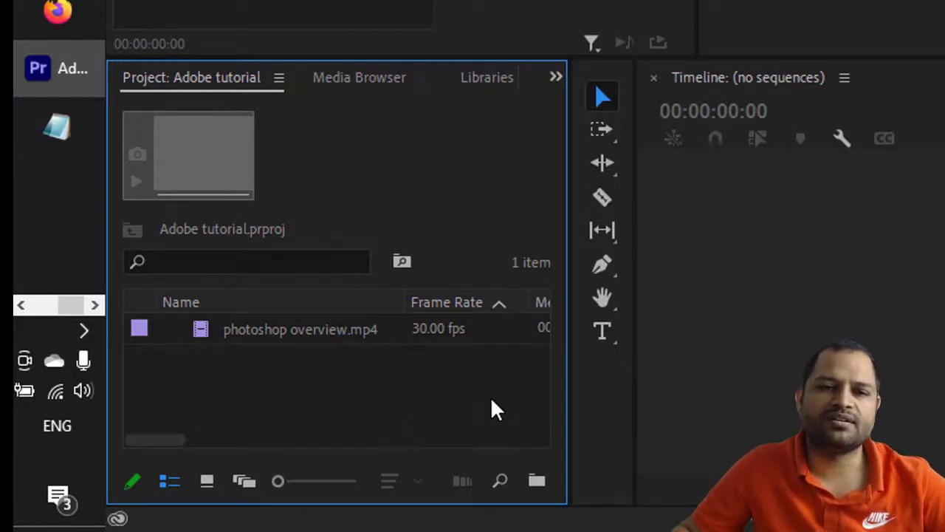
- Create a sequence from photoshop overview.mp4 by placing the clip in the empty timeline
{"action": "left_click", "coordinate": [288, 334]}
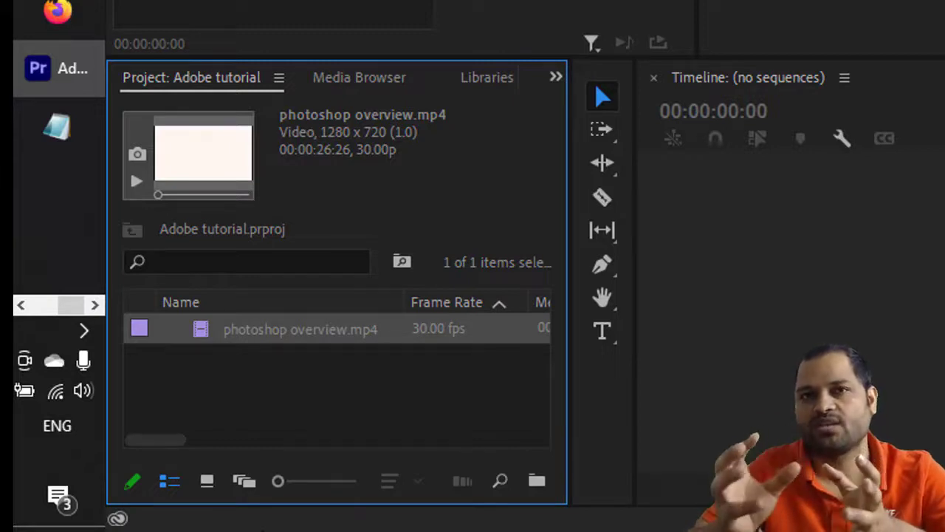
{"action": "left_click", "coordinate": [447, 332]}
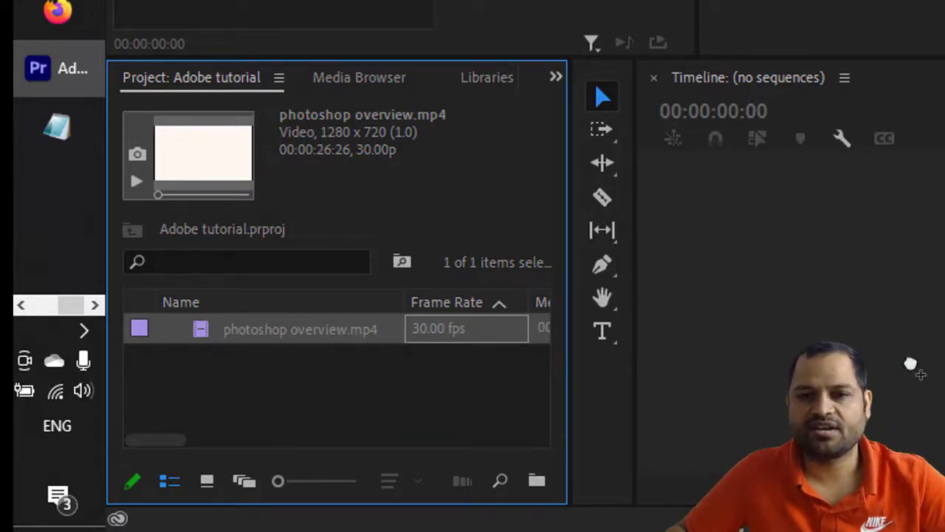
{"action": "left_click_drag", "start_coordinate": [910, 364], "coordinate": [842, 282]}
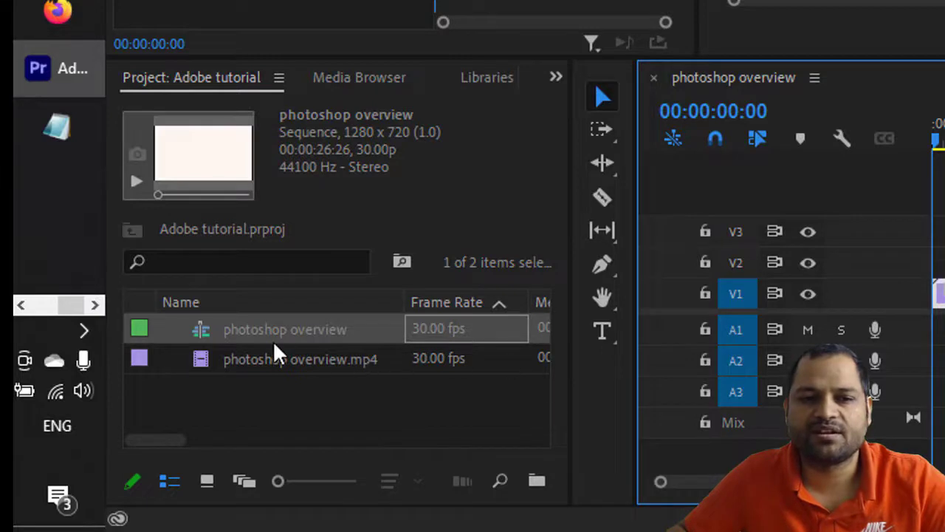
- Rename the new sequence as sequence1
{"action": "left_click", "coordinate": [322, 342]}
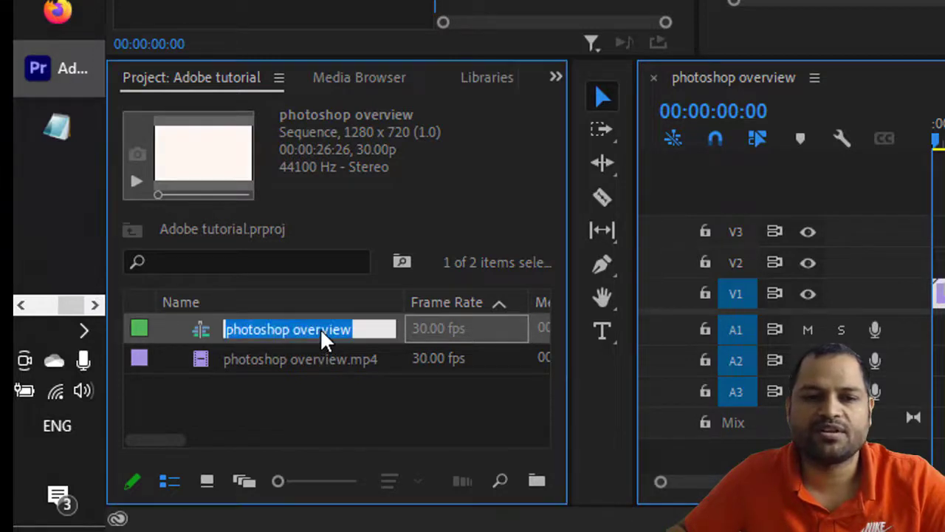
{"action": "type", "text": "seq"}
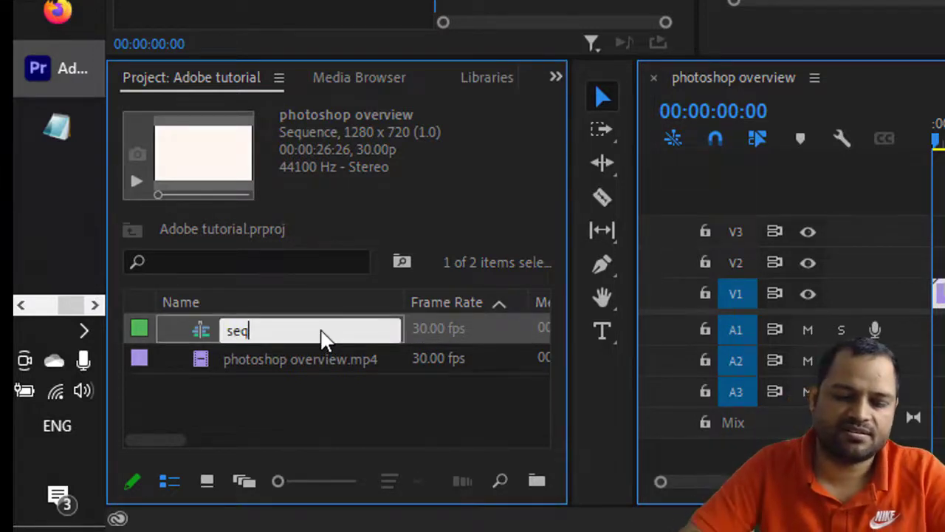
{"action": "type", "text": "uence1"}
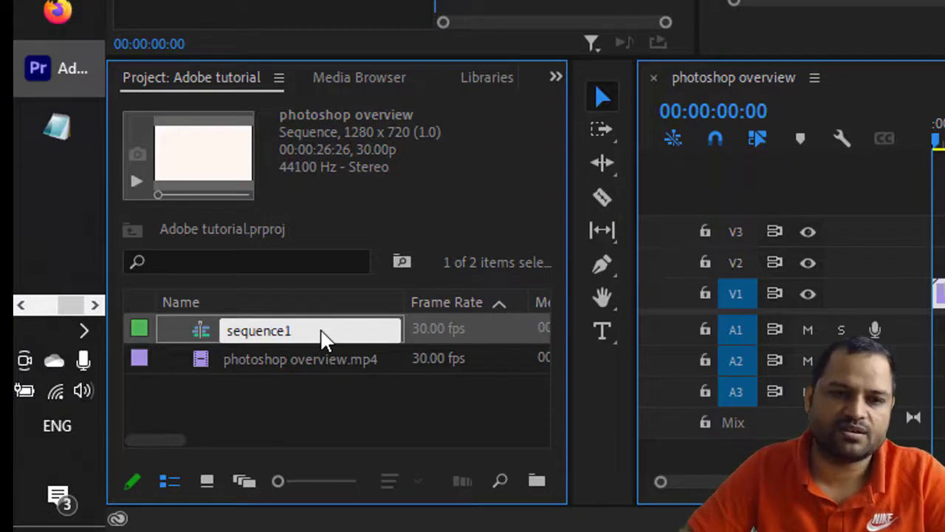
{"action": "key", "text": "Tab"}
{"action": "left_click", "coordinate": [322, 338]}
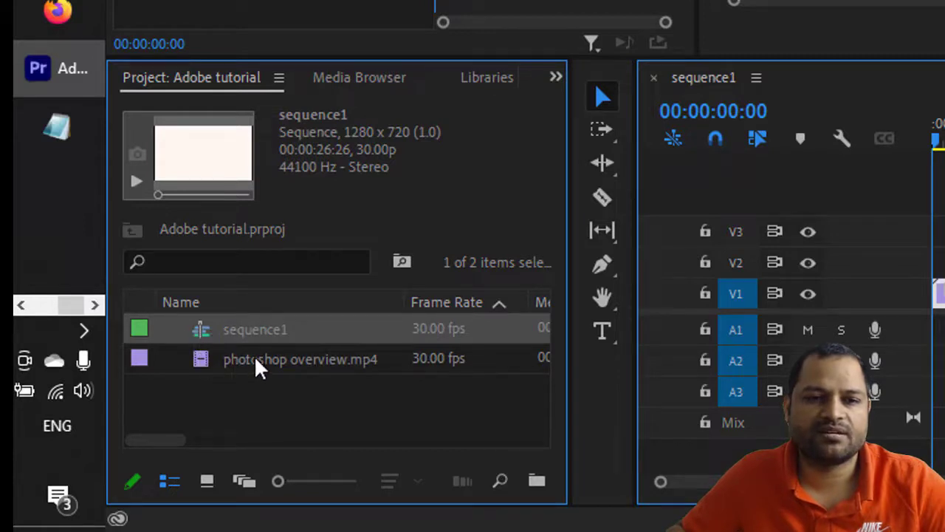
- Review the sequence settings of sequence1, including the available pixel aspect ratios, and leave without changing anything
{"action": "left_click", "coordinate": [258, 367]}
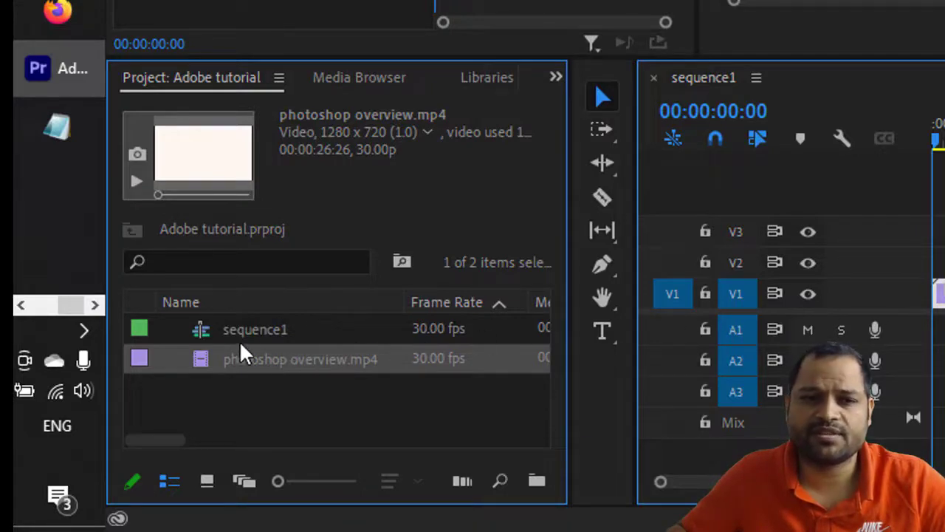
{"action": "left_click", "coordinate": [266, 332]}
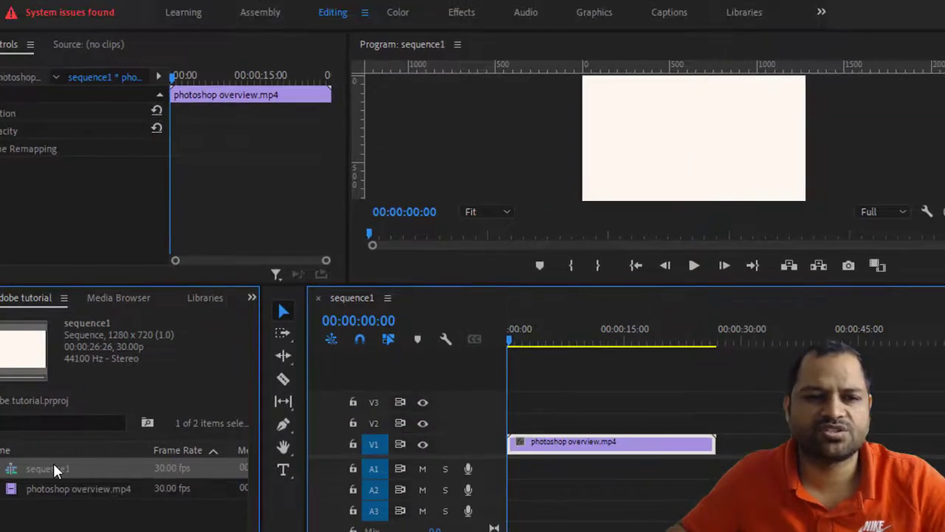
{"action": "right_click", "coordinate": [53, 469]}
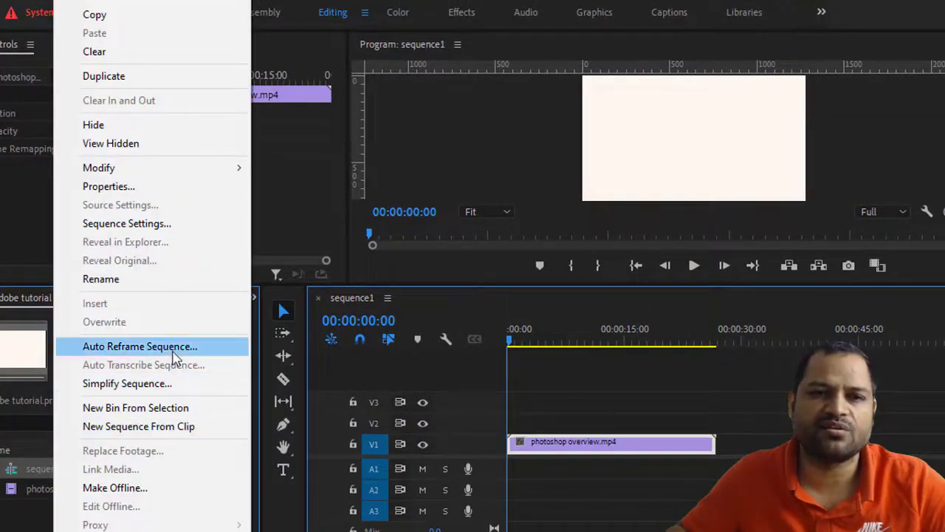
{"action": "left_click", "coordinate": [168, 223]}
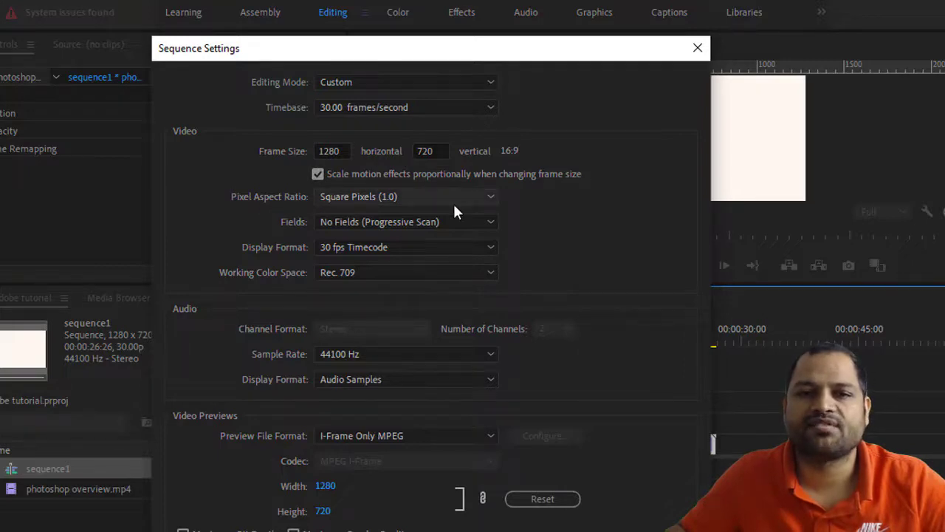
{"action": "left_click", "coordinate": [487, 197]}
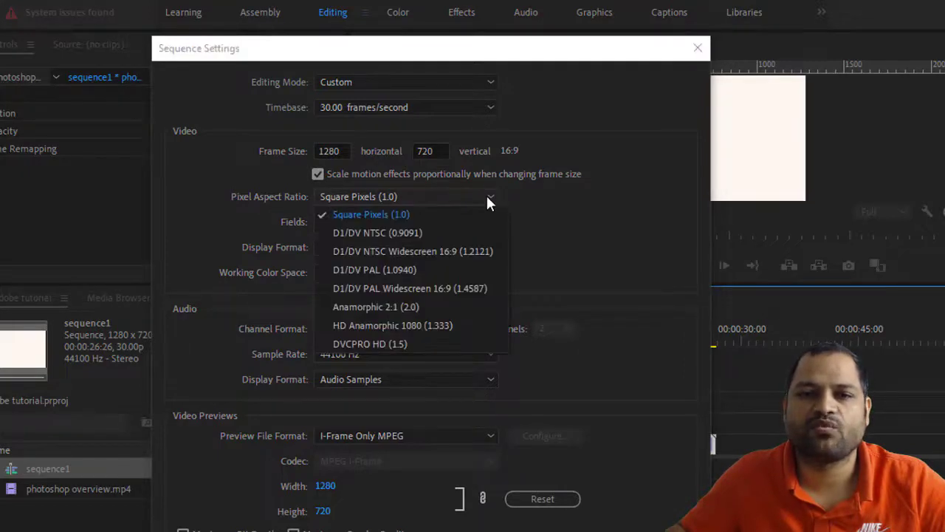
{"action": "left_click", "coordinate": [496, 198]}
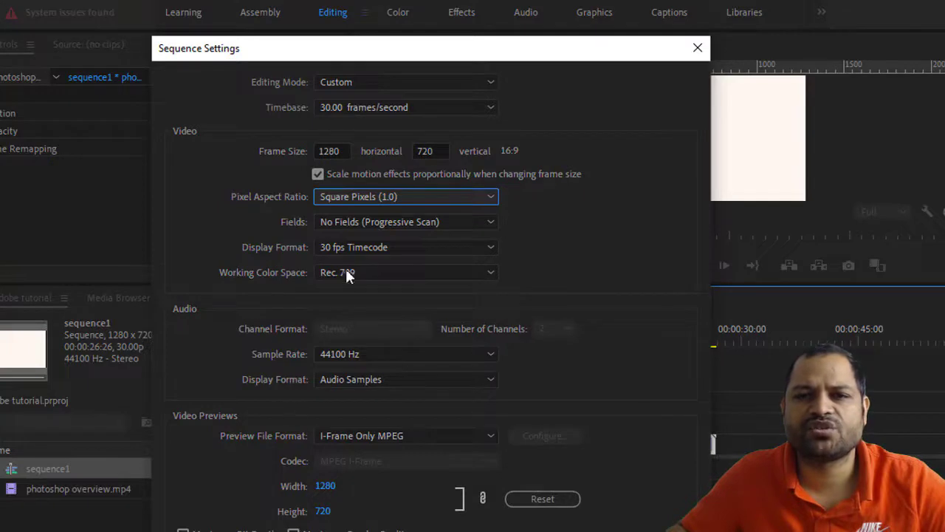
{"action": "left_click", "coordinate": [698, 48]}
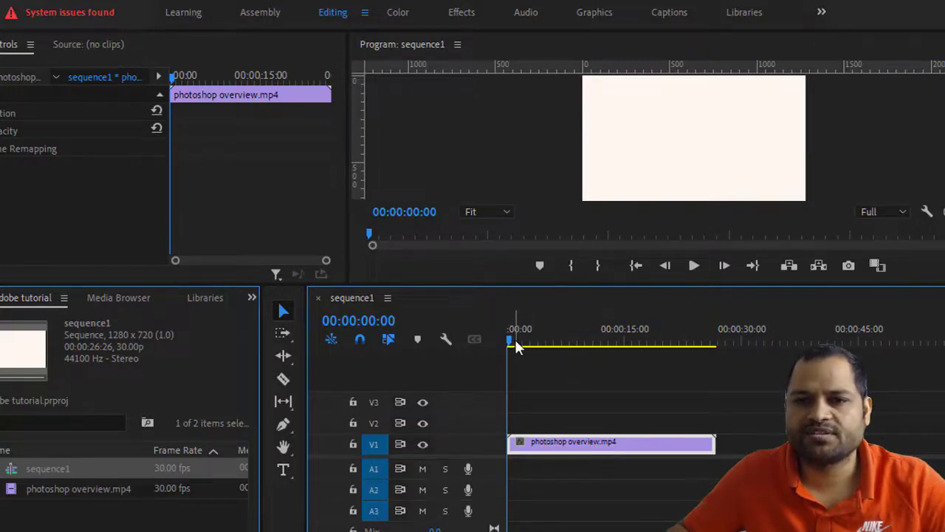
- Move the playhead to 00:00:11:16 and split the photoshop overview.mp4 clip on V1 there with the Razor tool
{"action": "left_click_drag", "start_coordinate": [516, 344], "coordinate": [593, 341]}
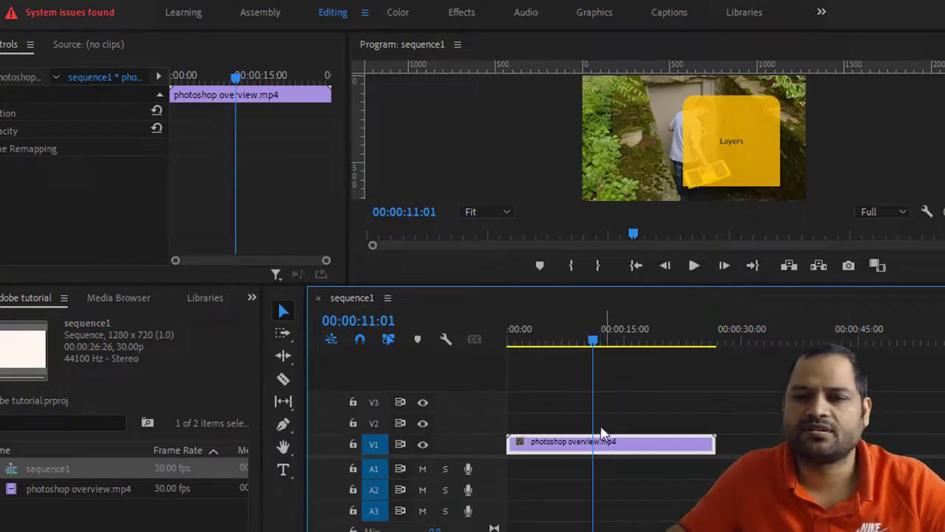
{"action": "left_click", "coordinate": [596, 342]}
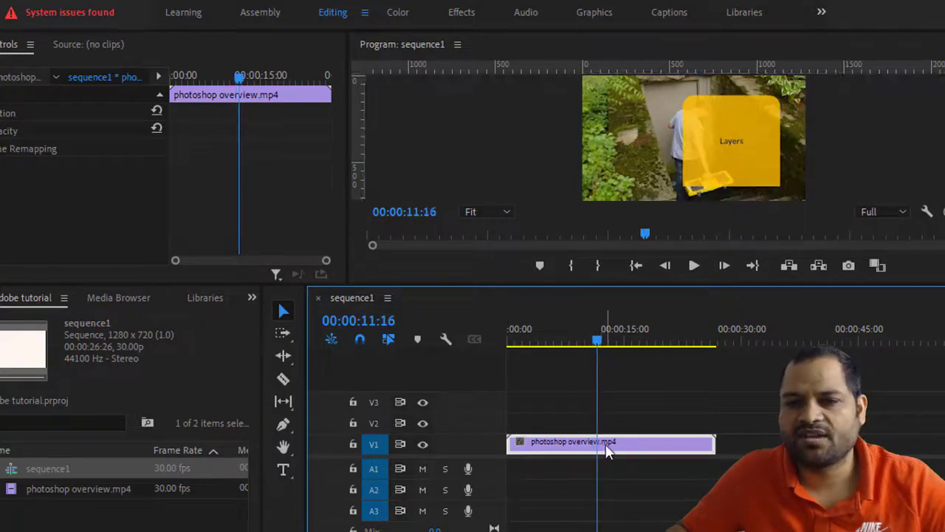
{"action": "left_click", "coordinate": [284, 380]}
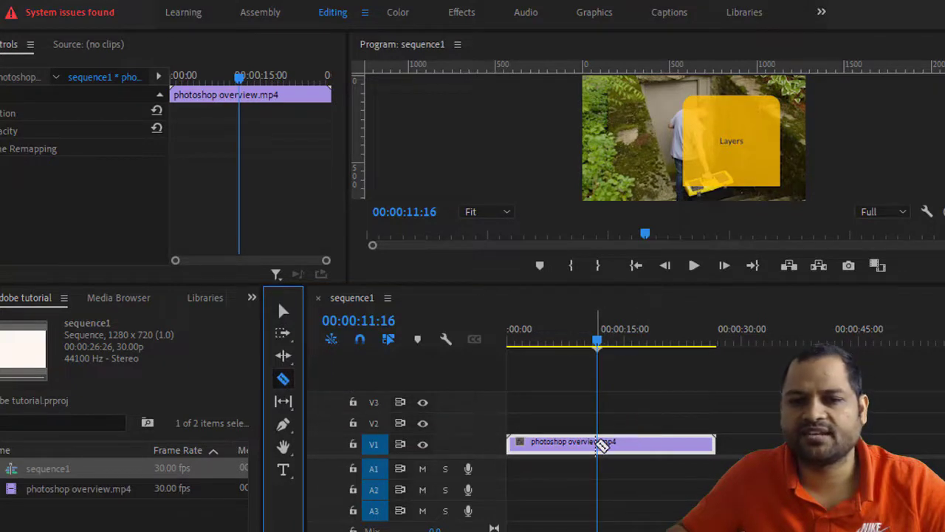
{"action": "left_click", "coordinate": [599, 443]}
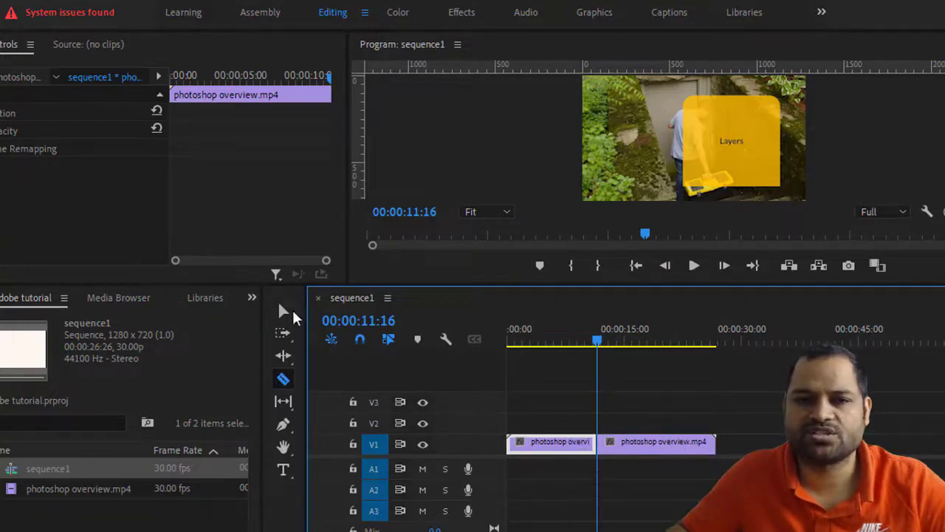
- Return to the Selection tool and select the two pieces of the split clip in turn, ending on the second piece
{"action": "left_click", "coordinate": [290, 310]}
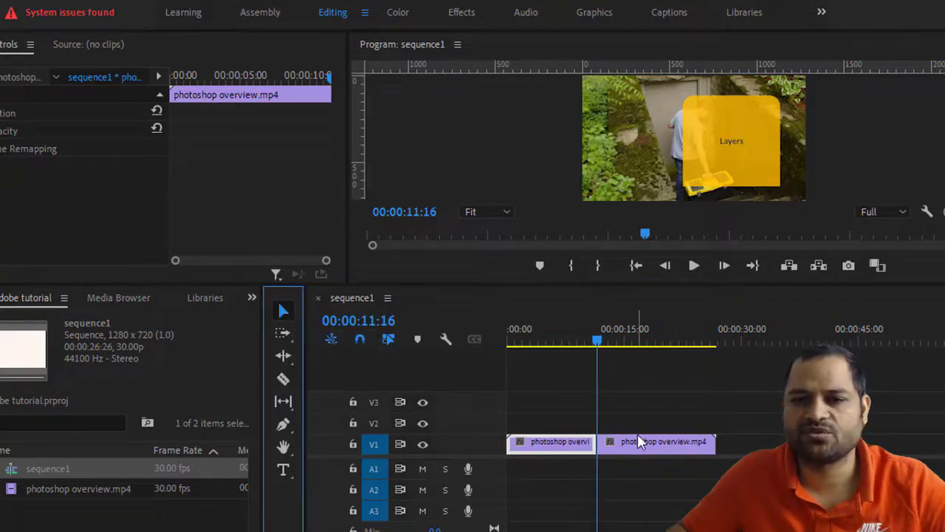
{"action": "left_click", "coordinate": [681, 443]}
{"action": "left_click", "coordinate": [569, 444]}
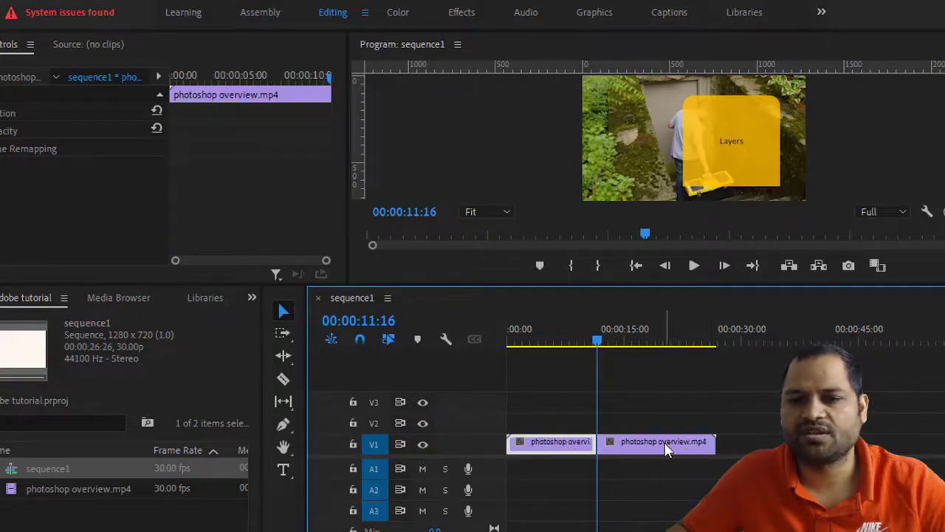
{"action": "left_click", "coordinate": [667, 446]}
{"action": "left_click", "coordinate": [552, 447]}
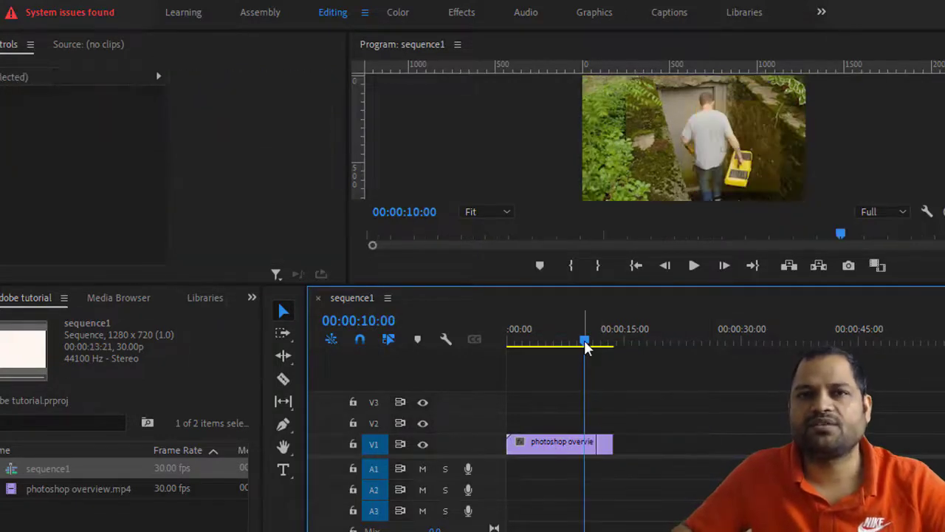
{"action": "left_click", "coordinate": [572, 447]}
{"action": "left_click", "coordinate": [606, 445]}
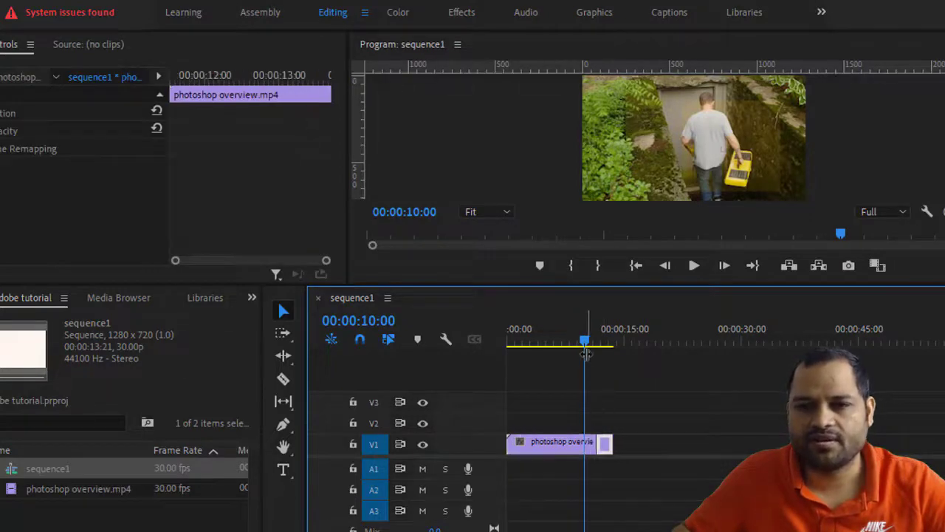
- Apply the Wipe video transition to the cut between the two photoshop overview.mp4 pieces on V1
{"action": "mouse_move", "coordinate": [587, 339]}
{"action": "left_mouse_down"}
{"action": "mouse_move", "coordinate": [596, 339]}
{"action": "mouse_move", "coordinate": [581, 328]}
{"action": "left_mouse_up"}
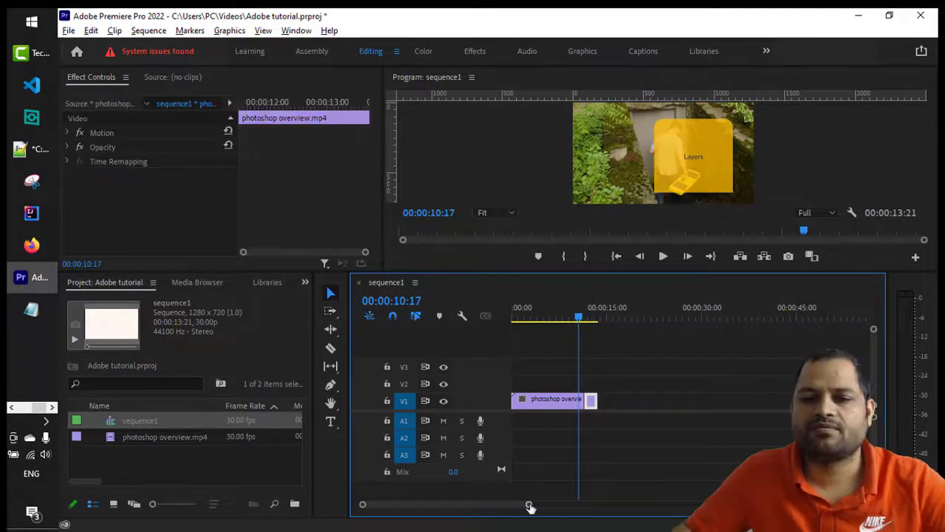
{"action": "left_click_drag", "start_coordinate": [529, 504], "coordinate": [476, 508]}
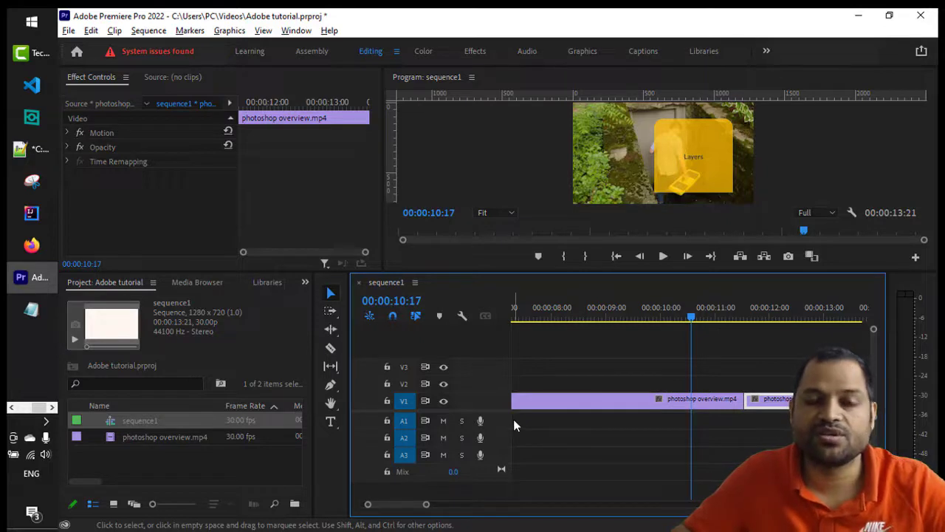
{"action": "left_click", "coordinate": [305, 282]}
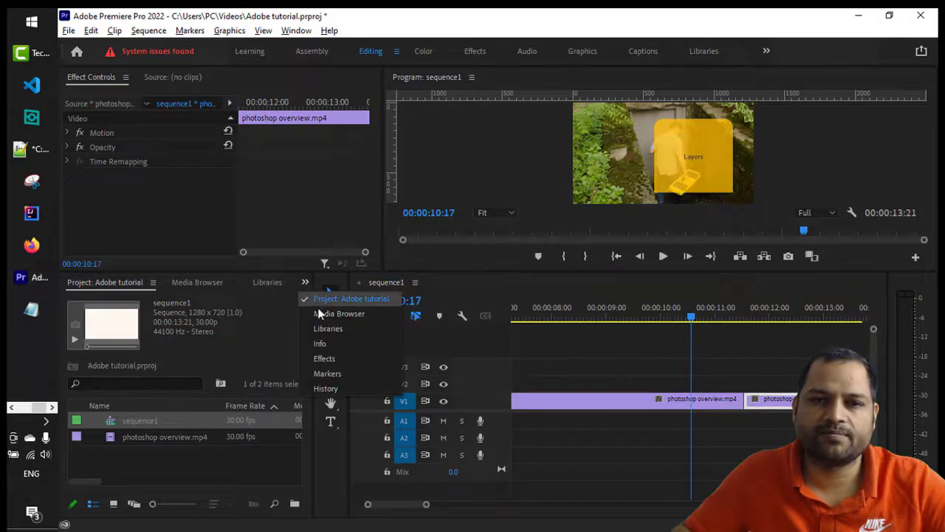
{"action": "left_click", "coordinate": [325, 358]}
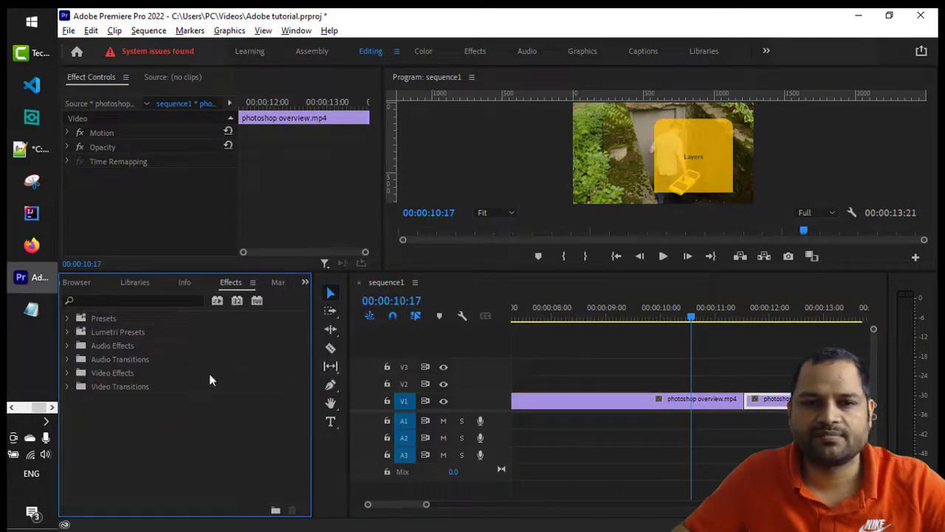
{"action": "left_click", "coordinate": [67, 386]}
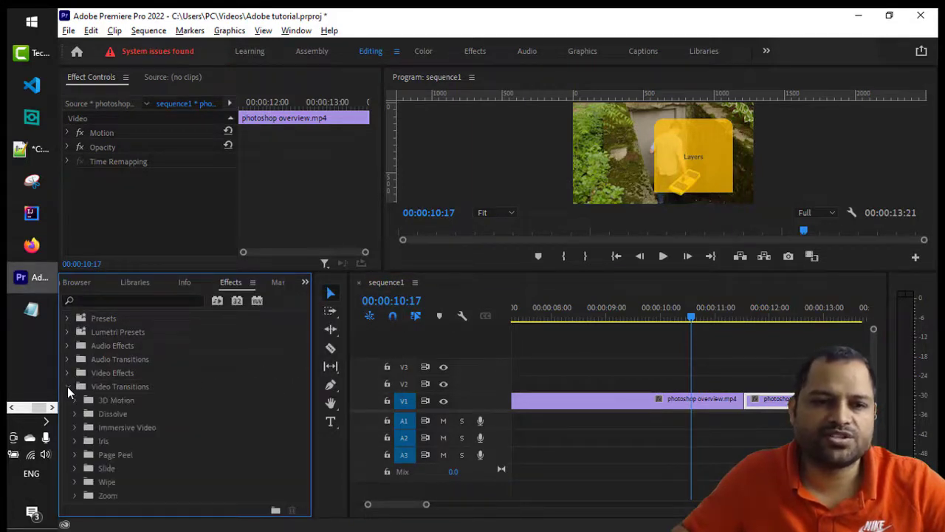
{"action": "left_click", "coordinate": [74, 483]}
{"action": "scroll", "coordinate": [148, 466], "scroll_direction": "down", "scroll_amount": 4}
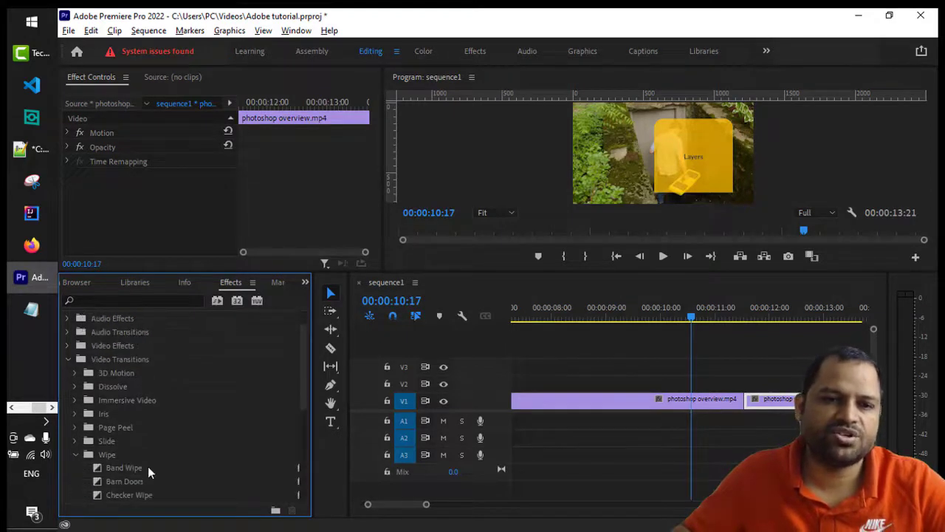
{"action": "scroll", "coordinate": [147, 466], "scroll_direction": "down", "scroll_amount": 2}
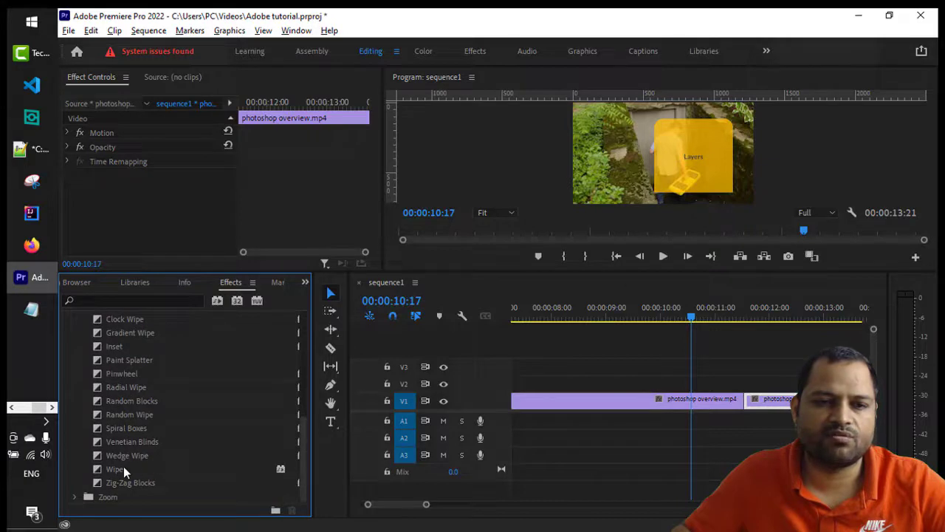
{"action": "left_click", "coordinate": [123, 466]}
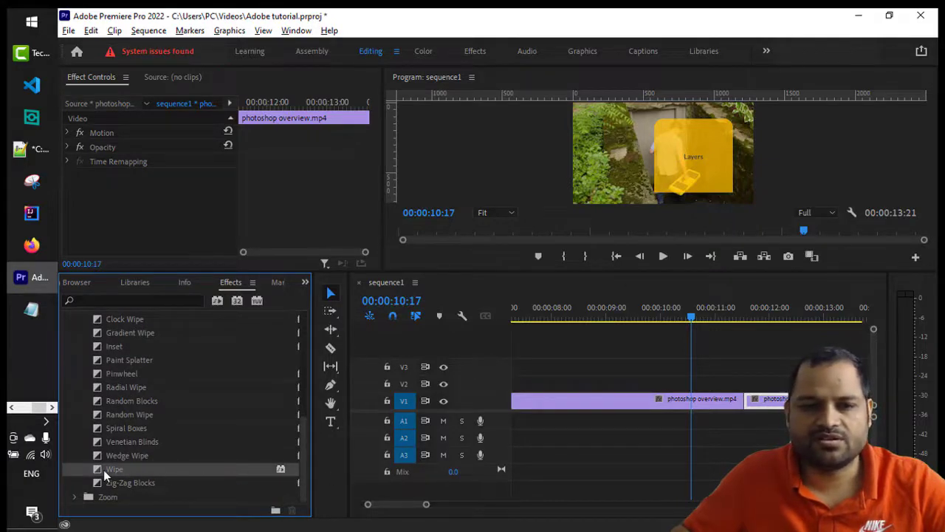
{"action": "left_click_drag", "start_coordinate": [103, 470], "coordinate": [752, 411]}
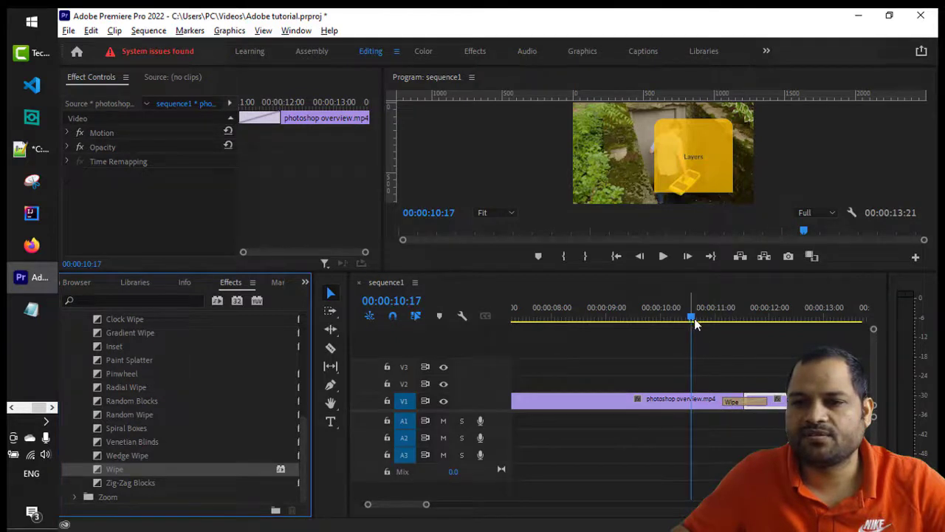
- Play sequence1 from 00:00:11:02 through the Wipe transition, and park the playhead within the transition at 00:00:11:14
{"action": "left_click_drag", "start_coordinate": [694, 319], "coordinate": [718, 328]}
{"action": "left_click", "coordinate": [662, 256]}
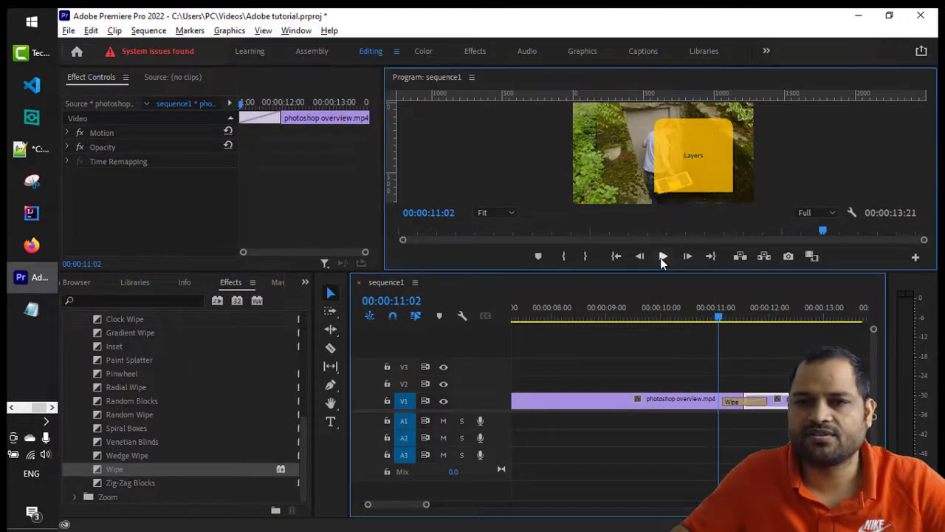
{"action": "left_click", "coordinate": [662, 257]}
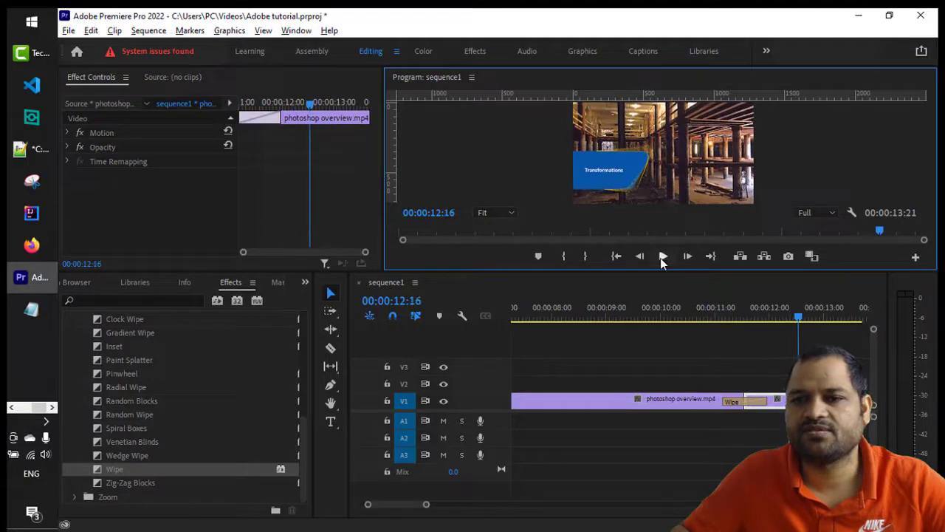
{"action": "left_click", "coordinate": [742, 310]}
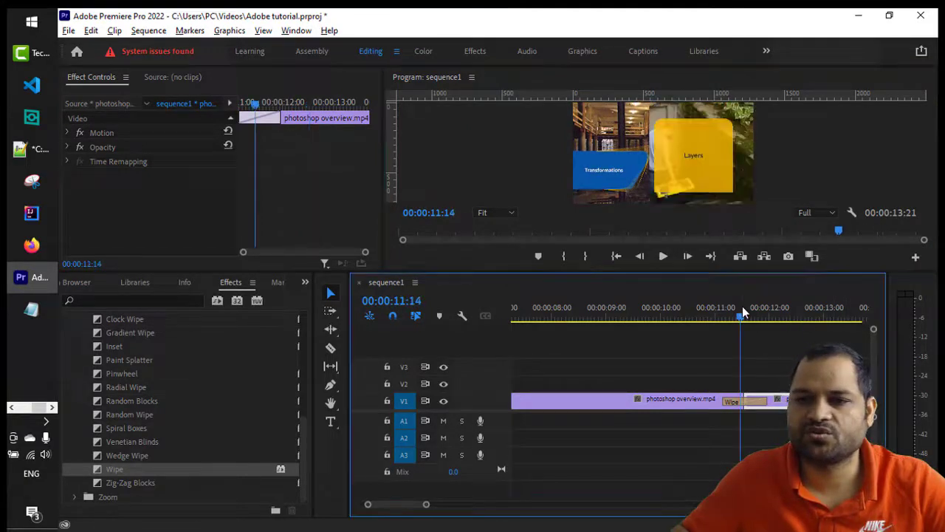
- Select the Wipe transition on V1 and make it start diagonally from the upper-left corner of the frame
{"action": "left_click", "coordinate": [748, 403]}
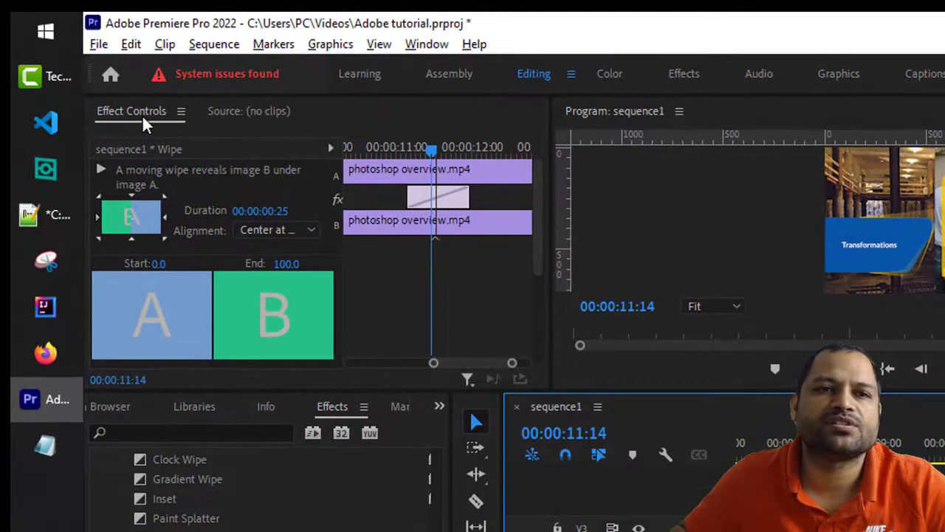
{"action": "left_click", "coordinate": [427, 44]}
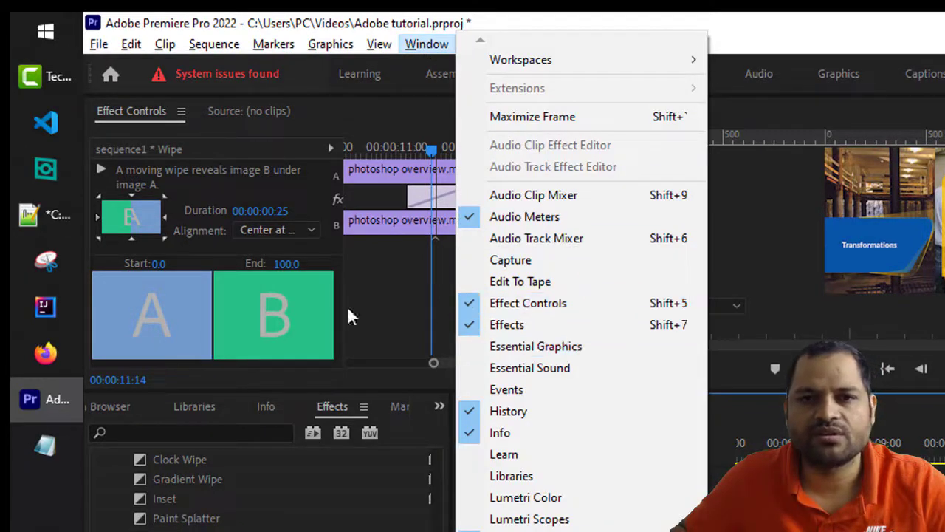
{"action": "left_click", "coordinate": [879, 42]}
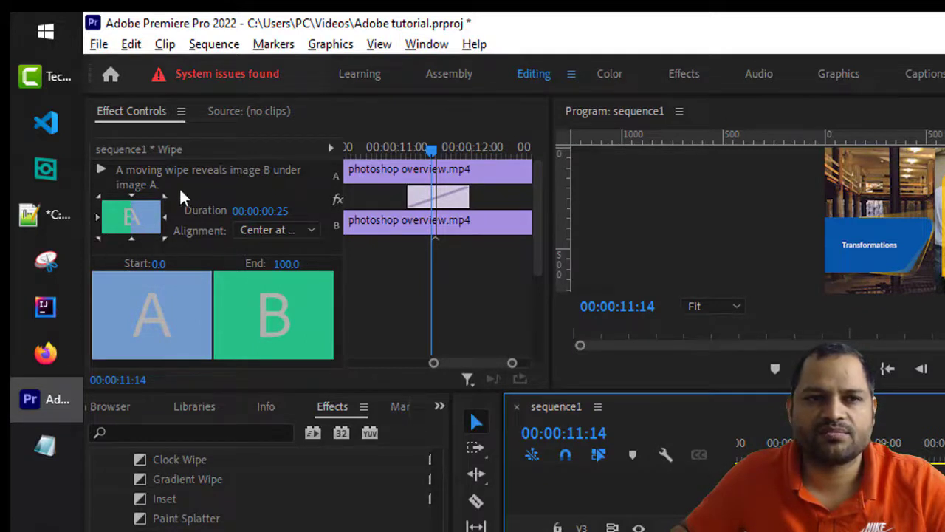
{"action": "left_click", "coordinate": [98, 196]}
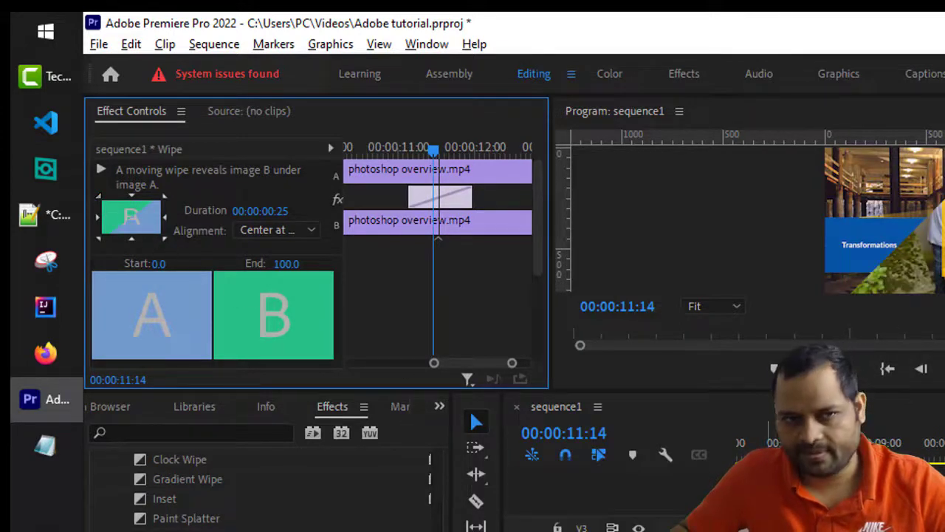
- Play back the diagonal wipe from just before the transition, stop past it and select the Wipe transition
{"action": "left_click_drag", "start_coordinate": [944, 443], "coordinate": [911, 443]}
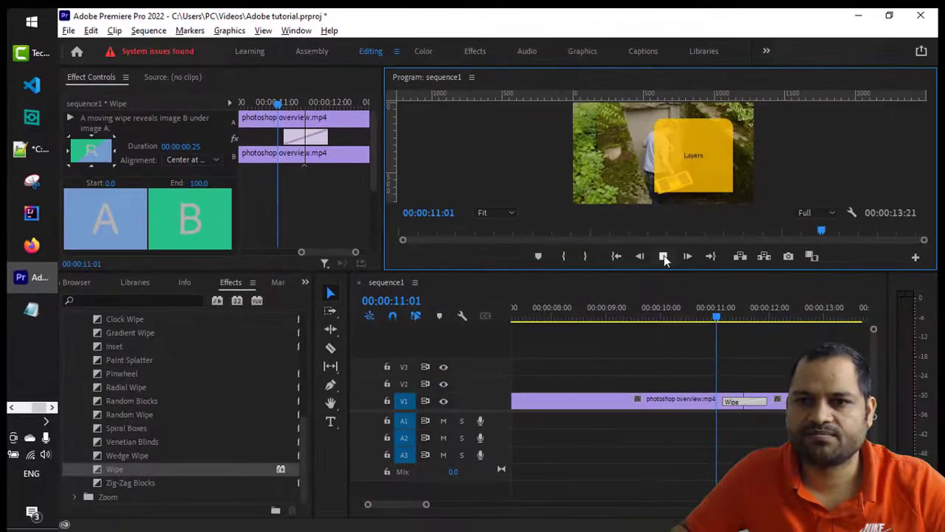
{"action": "left_click", "coordinate": [664, 256]}
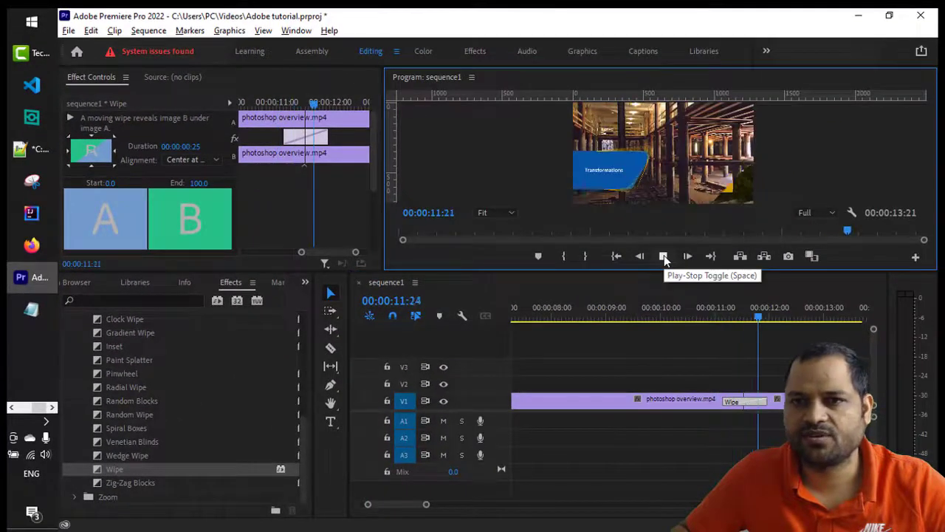
{"action": "left_click", "coordinate": [664, 257]}
{"action": "left_click", "coordinate": [750, 403]}
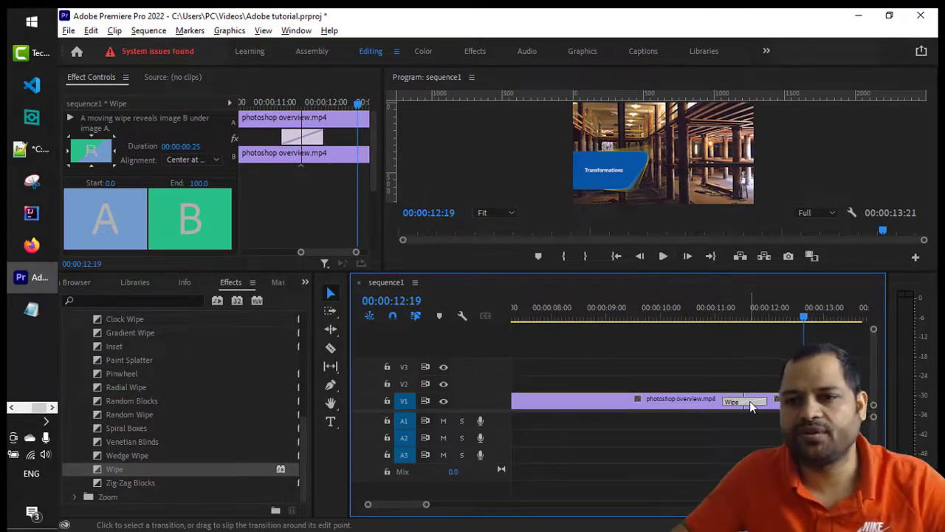
- Move the playhead to 00:00:09:19 and apply the Gaussian Blur video effect to the first piece of photoshop overview.mp4 on V1
{"action": "left_click", "coordinate": [641, 305]}
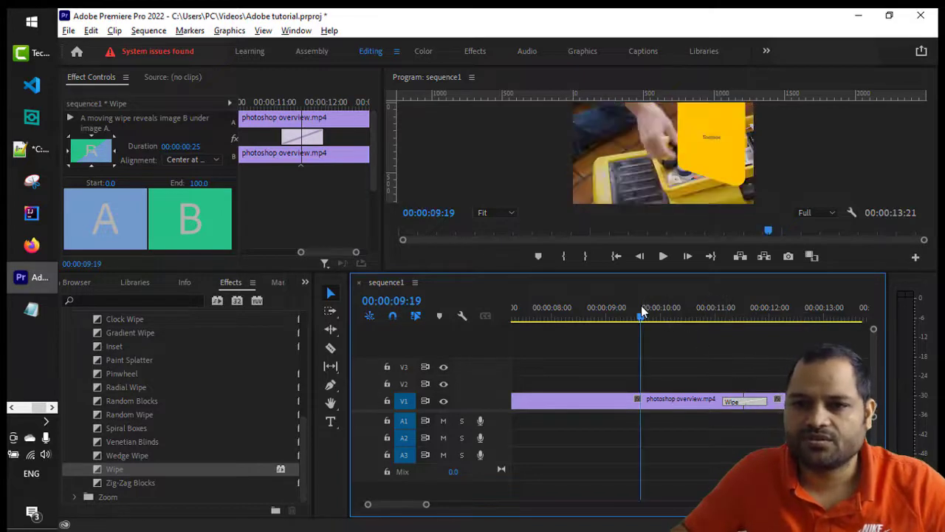
{"action": "left_click", "coordinate": [657, 401]}
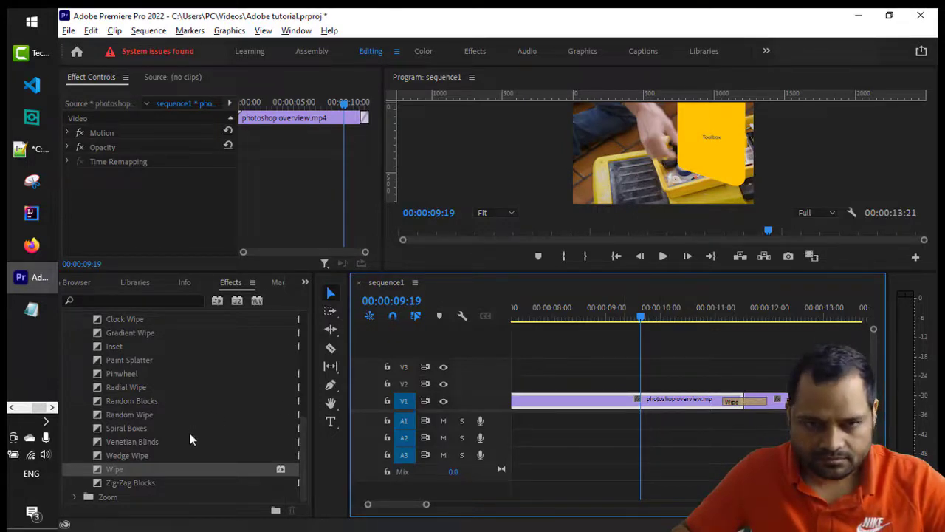
{"action": "left_click", "coordinate": [231, 288]}
{"action": "scroll", "coordinate": [152, 405], "scroll_direction": "up", "scroll_amount": 5}
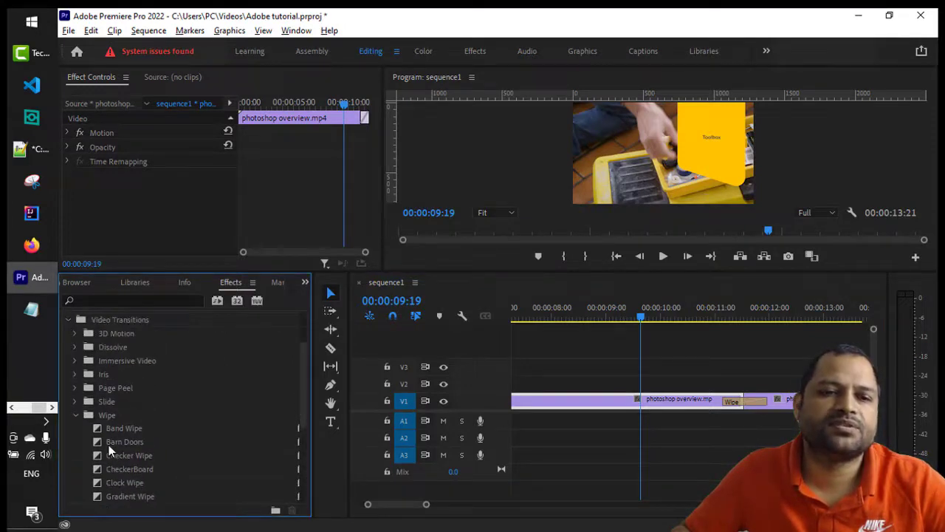
{"action": "left_click", "coordinate": [66, 320]}
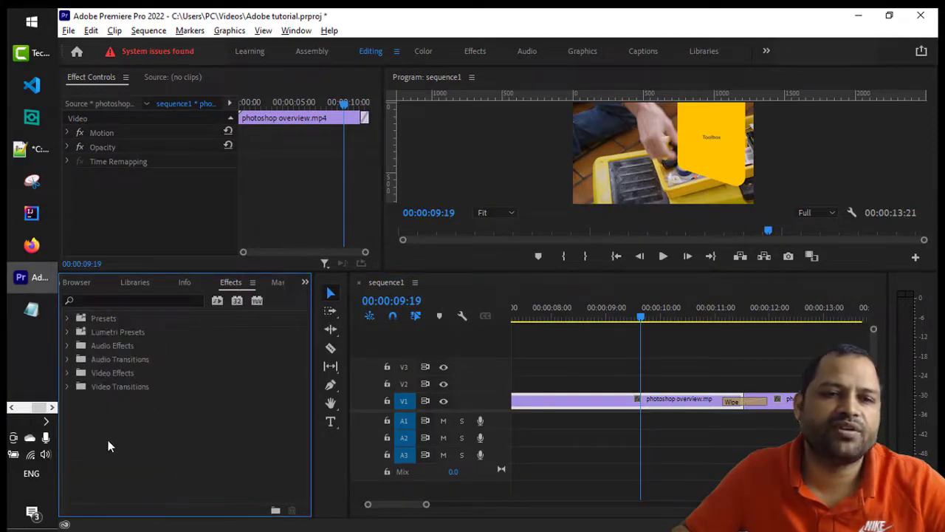
{"action": "left_click", "coordinate": [67, 372]}
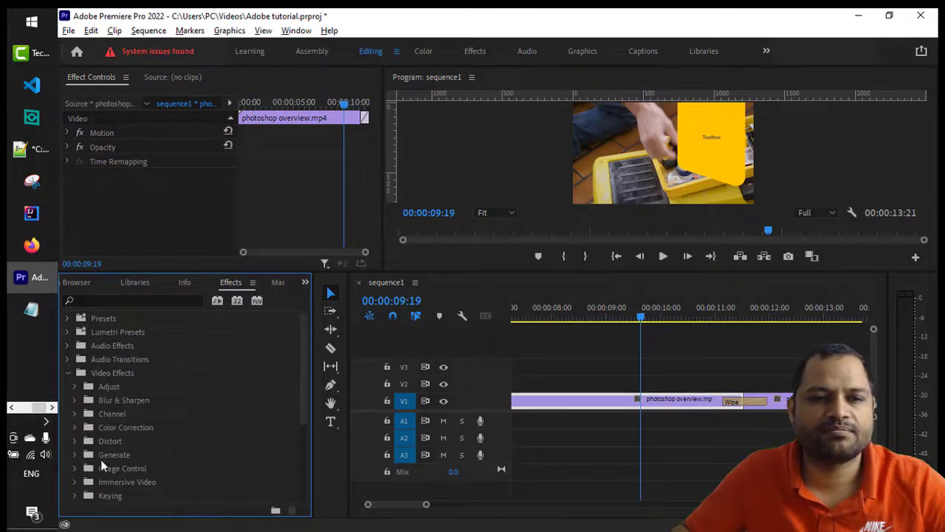
{"action": "scroll", "coordinate": [119, 362], "scroll_direction": "down", "scroll_amount": 1}
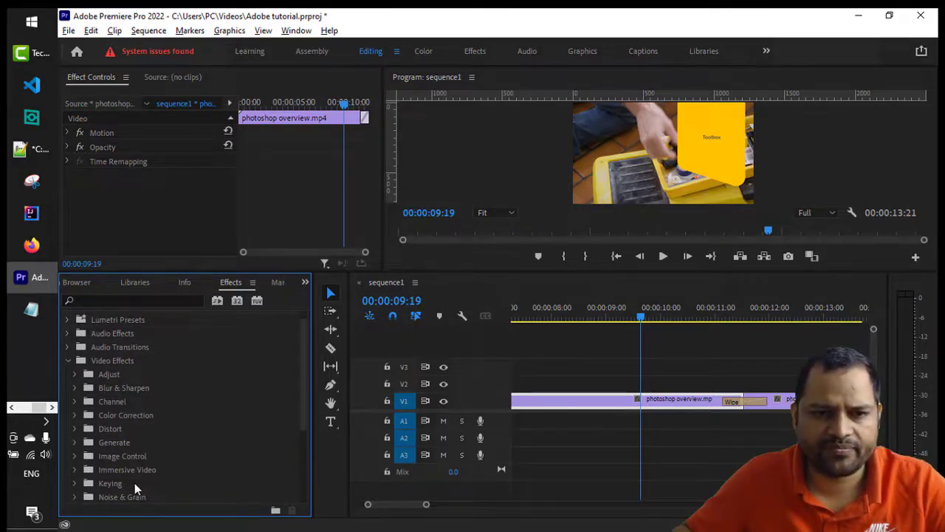
{"action": "scroll", "coordinate": [134, 483], "scroll_direction": "down", "scroll_amount": 1}
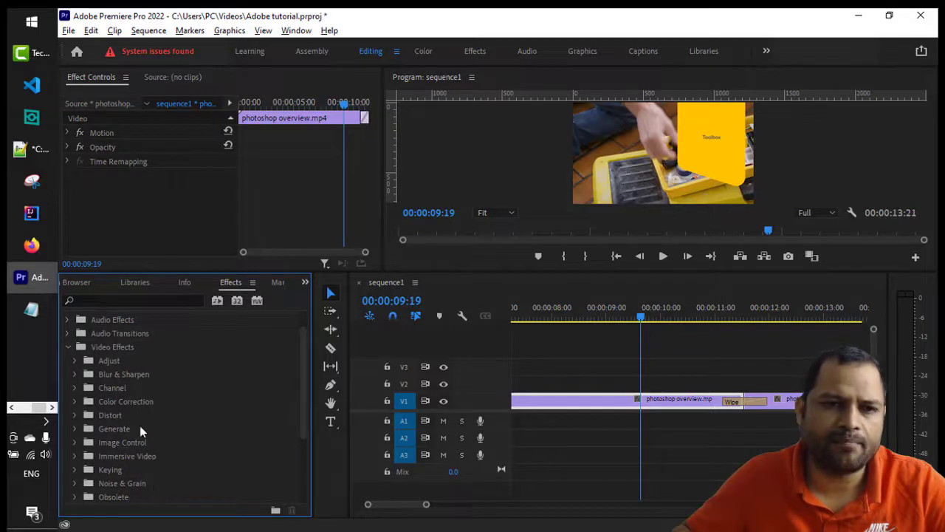
{"action": "left_click", "coordinate": [74, 374]}
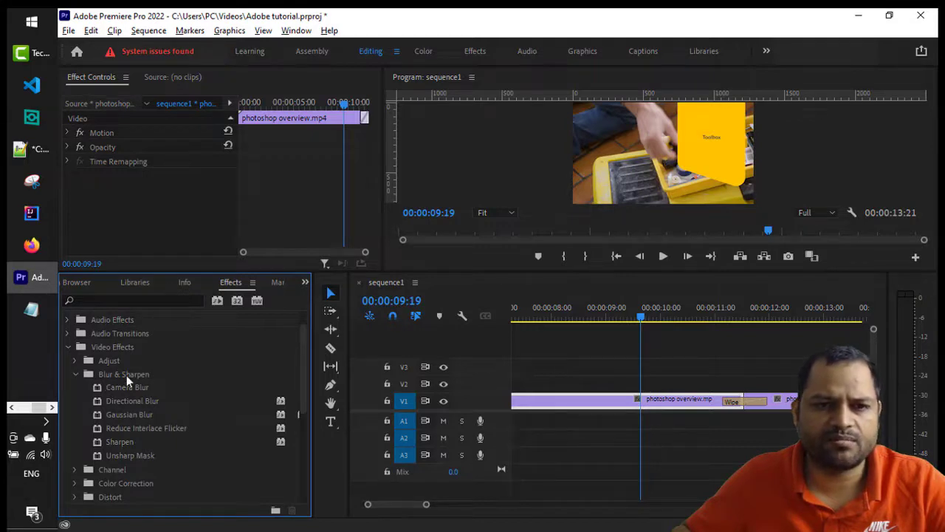
{"action": "left_click", "coordinate": [136, 414]}
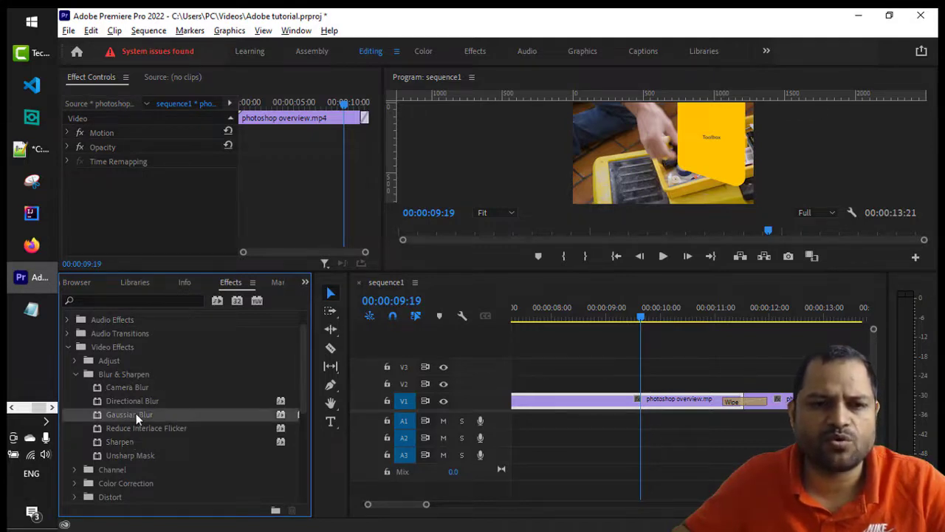
{"action": "left_click_drag", "start_coordinate": [100, 418], "coordinate": [622, 405]}
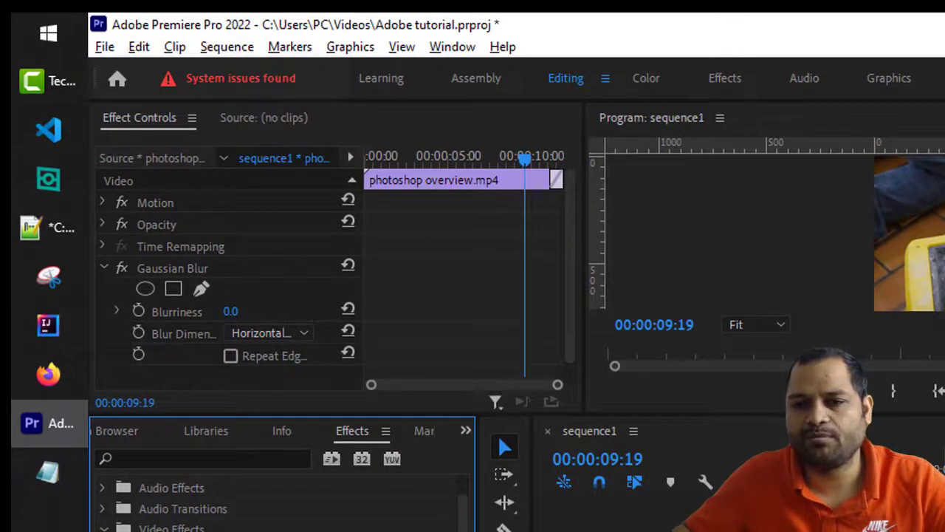
- Set the Gaussian Blur's Blurriness to 52 and confine it to an ellipse mask, parking the playhead at 00:00:08:26
{"action": "left_click_drag", "start_coordinate": [235, 312], "coordinate": [276, 312]}
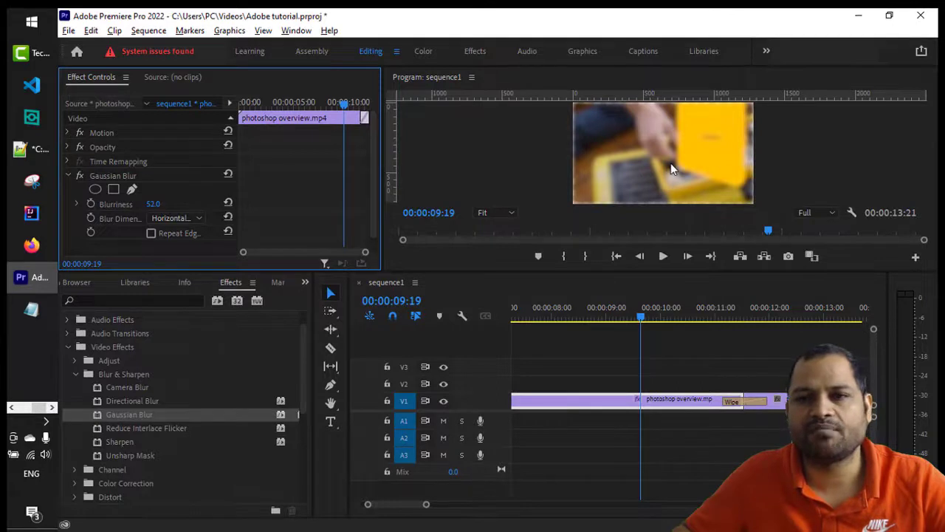
{"action": "left_click", "coordinate": [99, 191]}
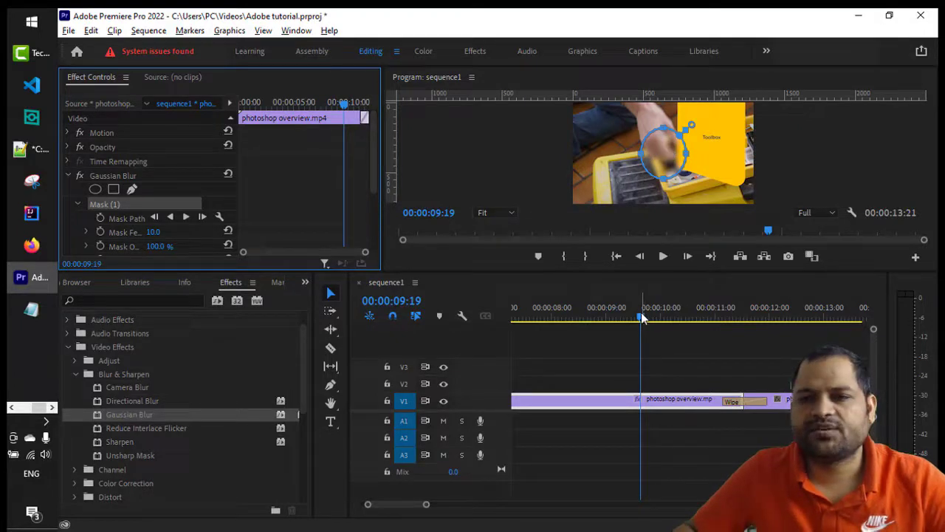
{"action": "left_click_drag", "start_coordinate": [642, 319], "coordinate": [599, 317]}
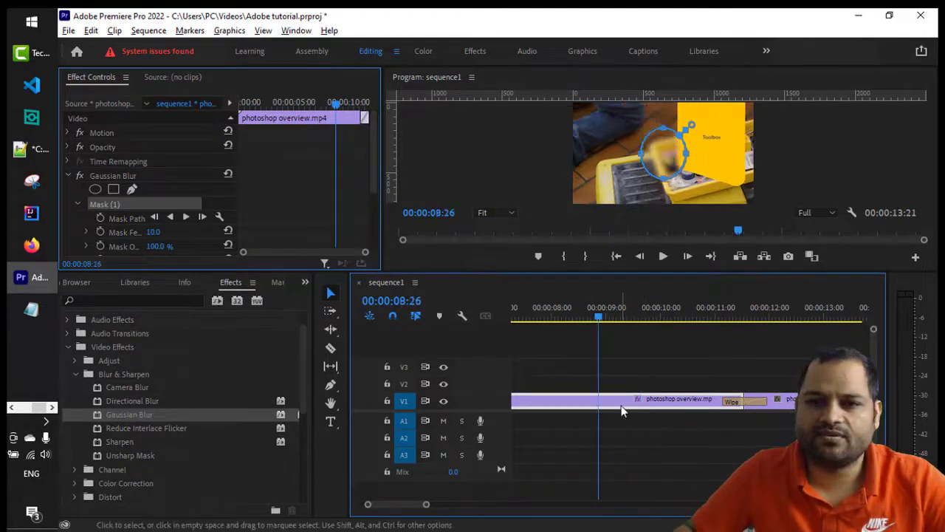
- Add a text layer reading "Hello" over the lower-left part of the frame at 00:00:08:26 and select its clip on V2
{"action": "left_click", "coordinate": [70, 347]}
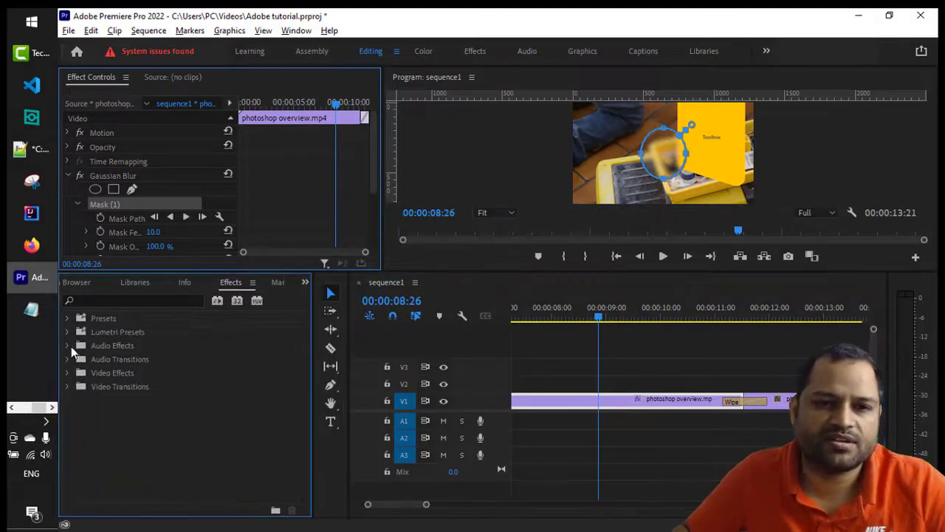
{"action": "left_click", "coordinate": [331, 424]}
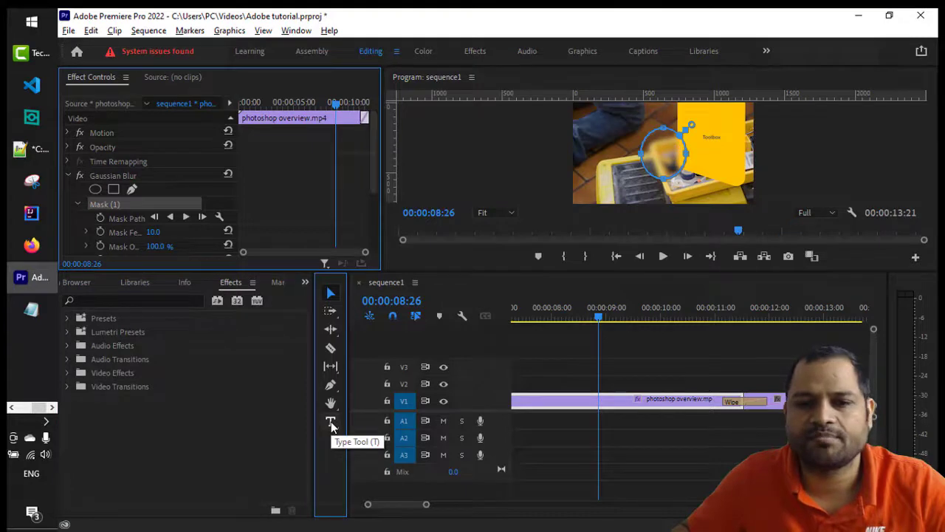
{"action": "left_click", "coordinate": [331, 423]}
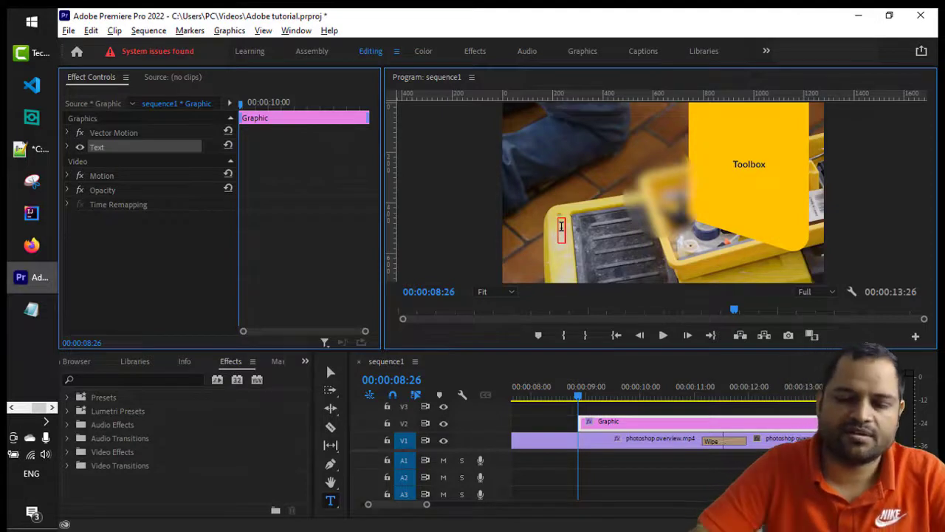
{"action": "type", "text": "Hello"}
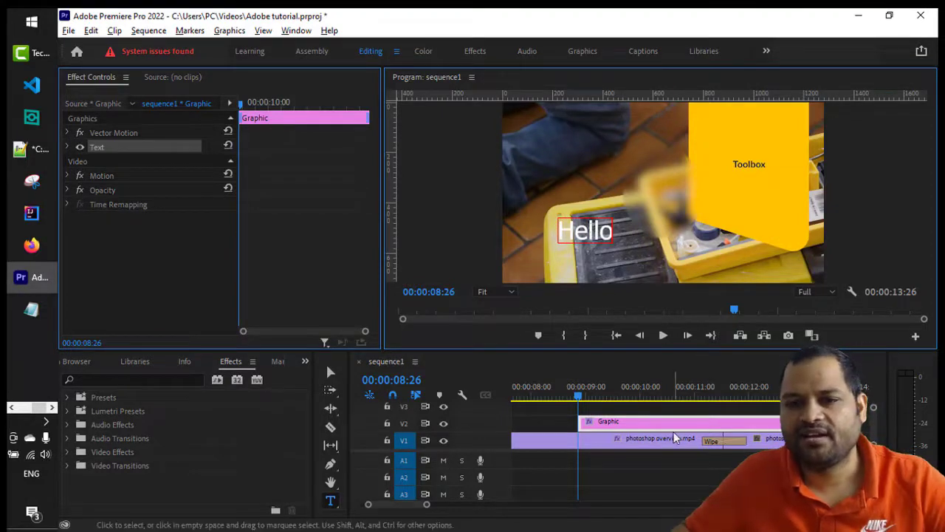
{"action": "left_click", "coordinate": [643, 430]}
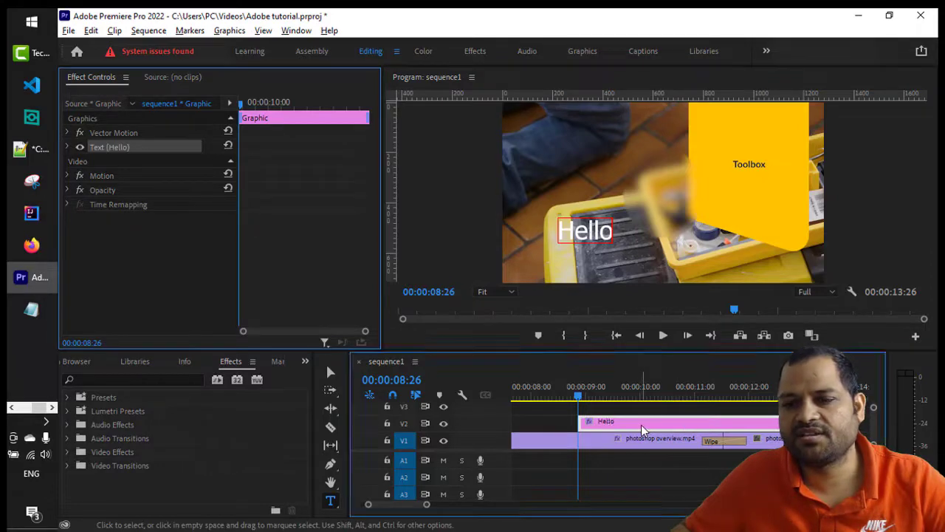
- Scrub to 00:00:10:16 and look at the Hello graphic's text layer properties
{"action": "left_click_drag", "start_coordinate": [584, 399], "coordinate": [669, 399]}
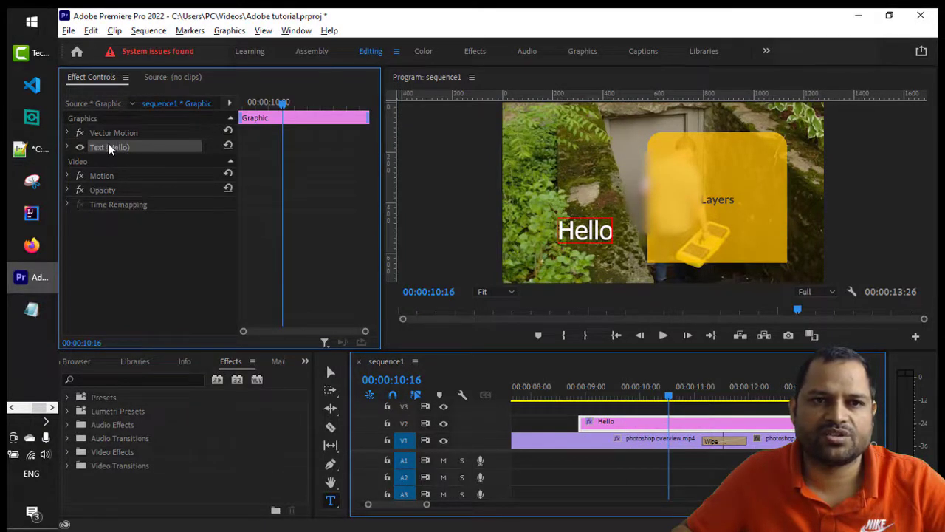
{"action": "left_click", "coordinate": [67, 147]}
{"action": "left_click", "coordinate": [66, 147]}
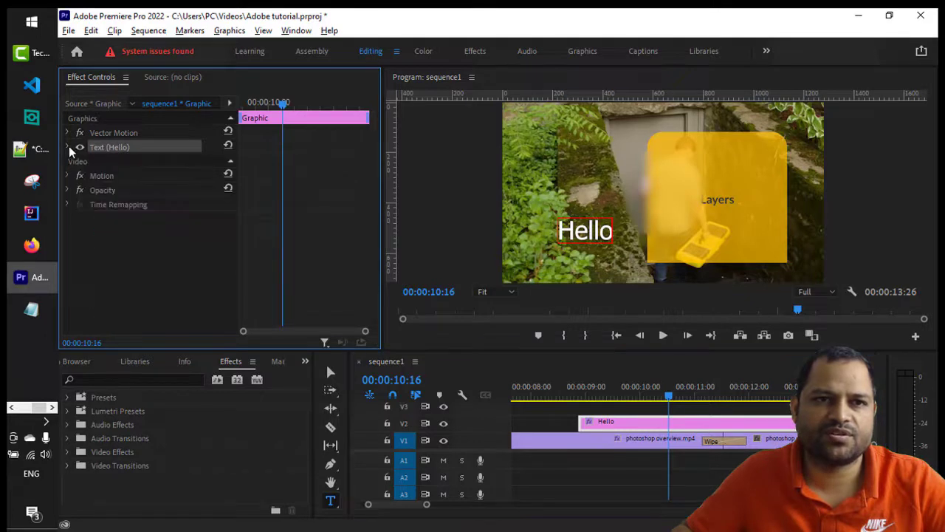
{"action": "left_click", "coordinate": [79, 148]}
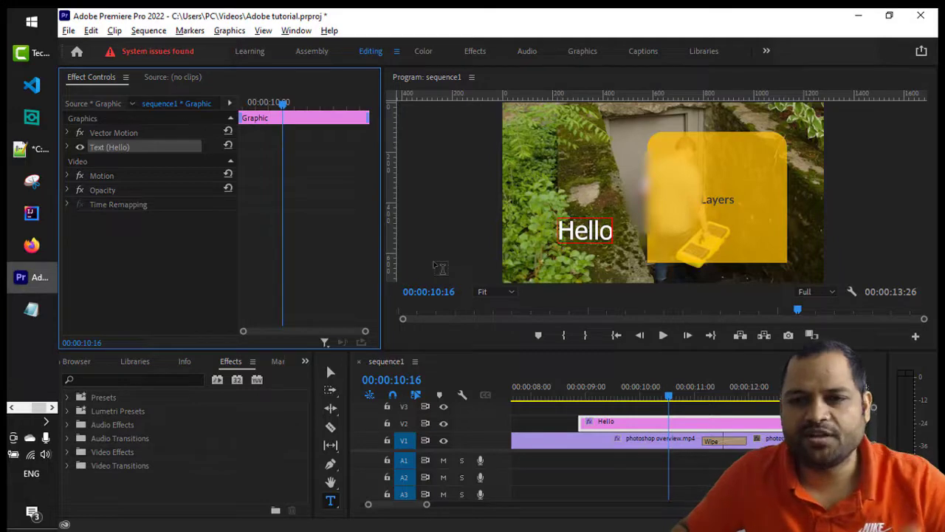
{"action": "left_click", "coordinate": [628, 445]}
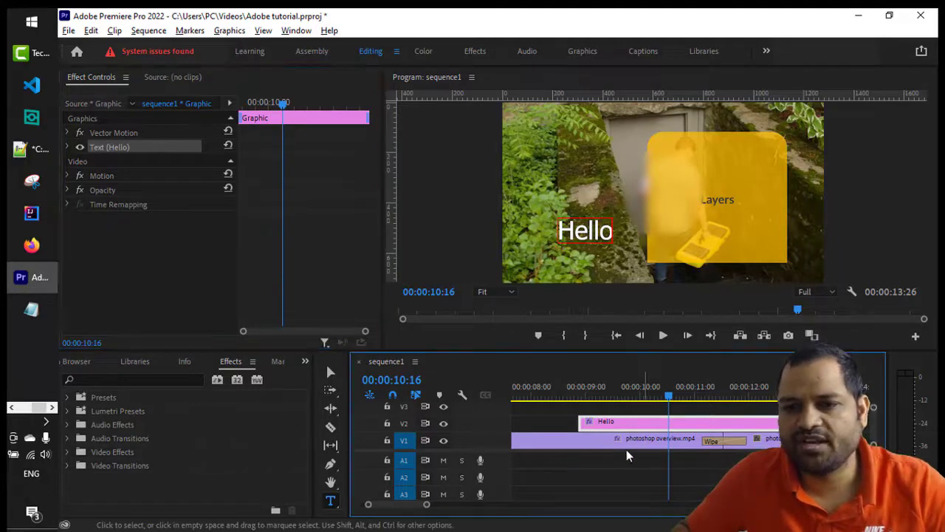
- Animate the Hello graphic's Motion Position with keyframes at 00:00:10:29 (640, 360) and at 00:00:08:27 (182, 360)
{"action": "left_click", "coordinate": [640, 425]}
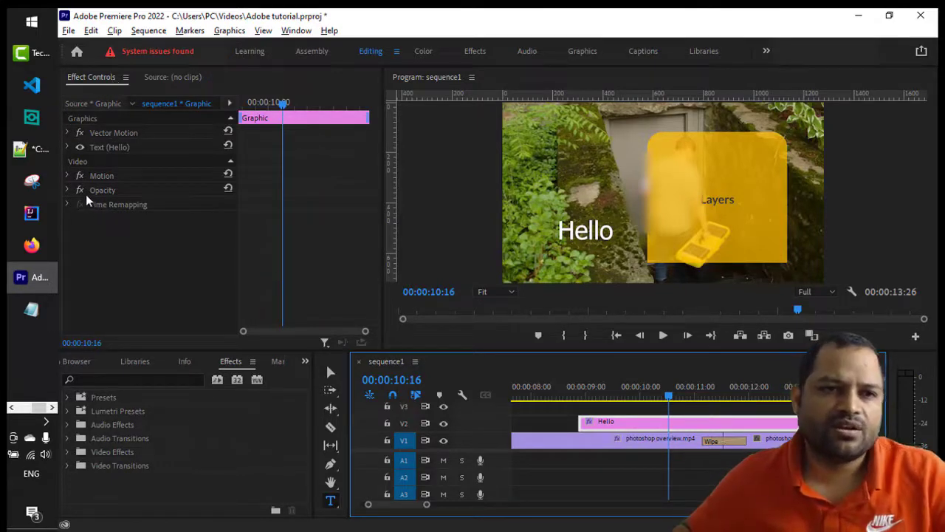
{"action": "left_click", "coordinate": [67, 175]}
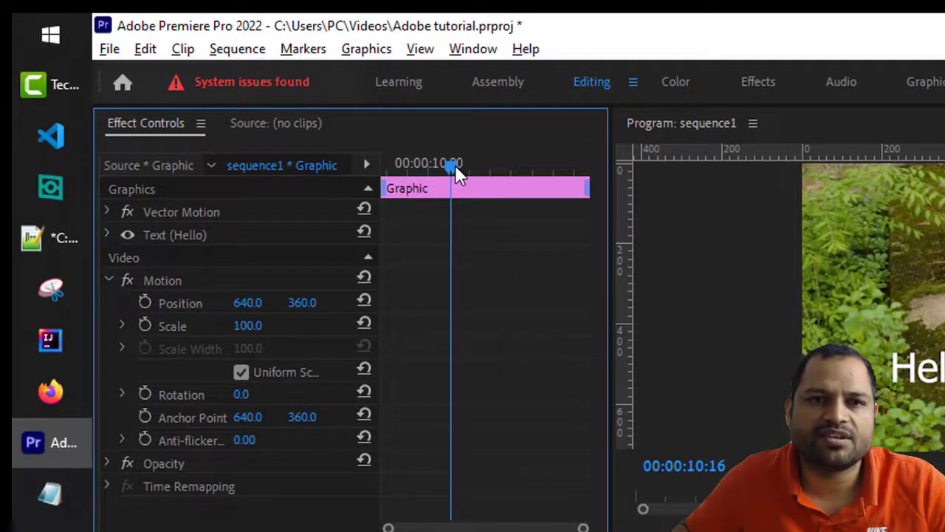
{"action": "left_click_drag", "start_coordinate": [455, 164], "coordinate": [476, 190]}
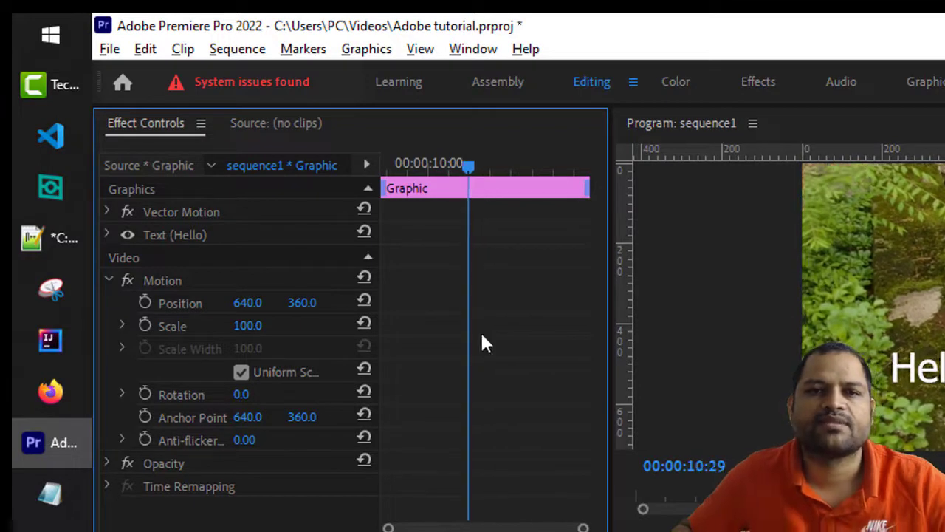
{"action": "left_click", "coordinate": [144, 303]}
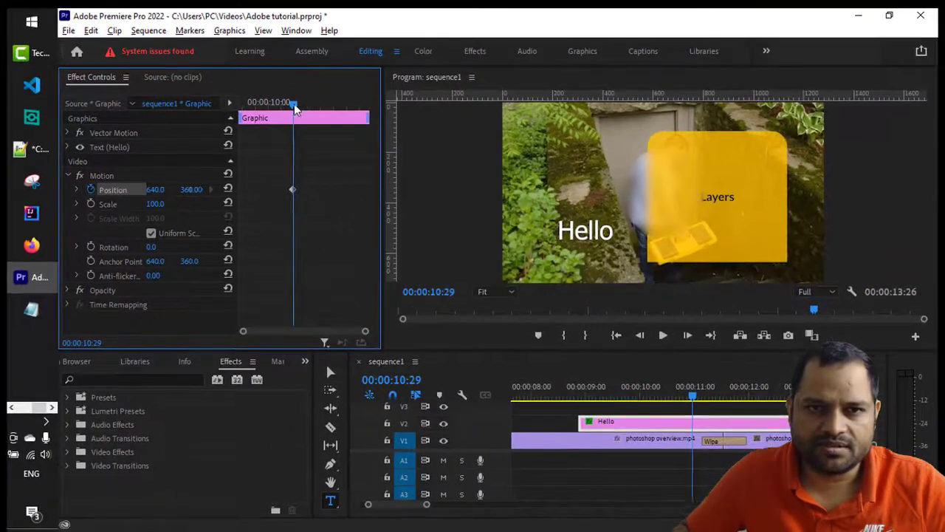
{"action": "left_click_drag", "start_coordinate": [299, 107], "coordinate": [242, 121]}
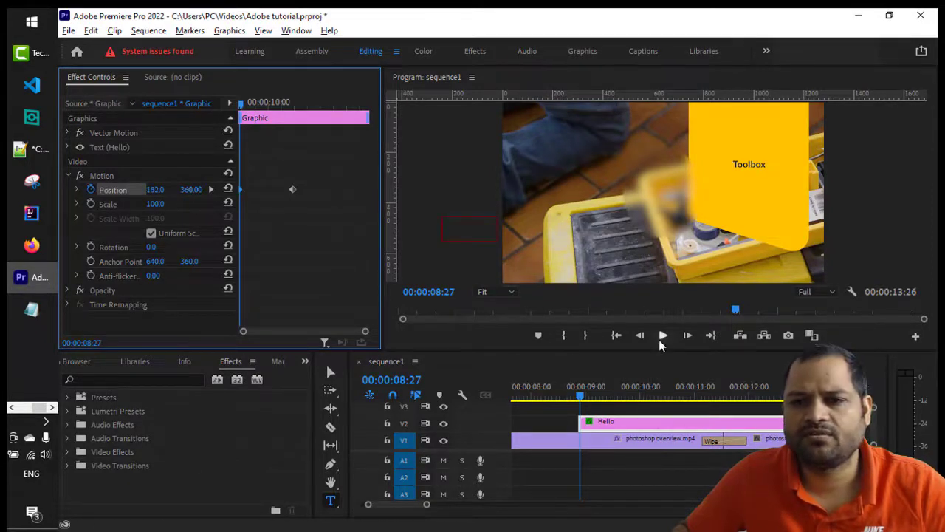
- Preview the Hello text's movement by playing it back and scrubbing from 00:00:08:15 to 00:00:11:04
{"action": "left_click", "coordinate": [664, 338]}
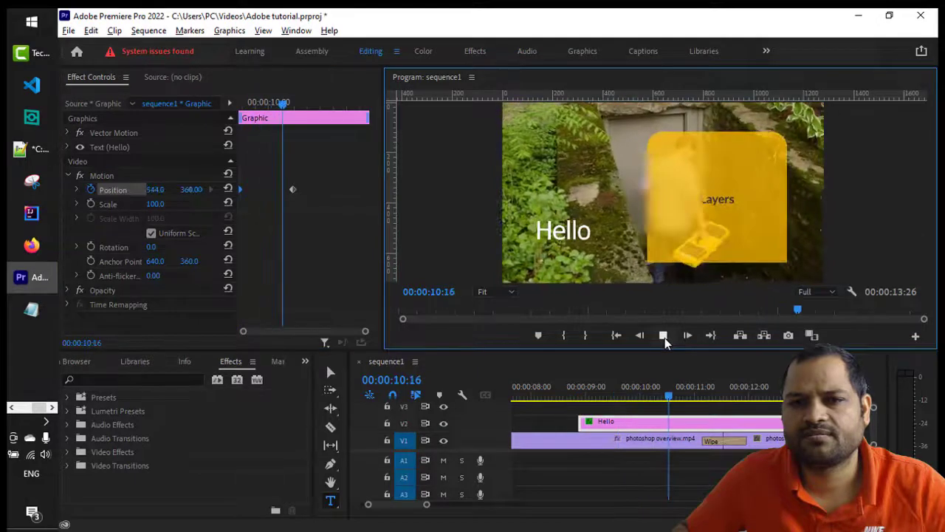
{"action": "left_click", "coordinate": [559, 405]}
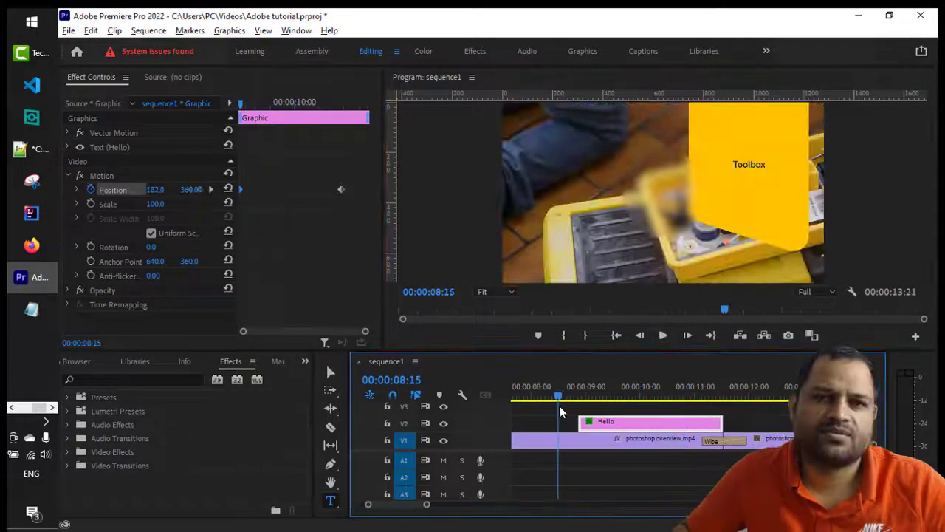
{"action": "left_click_drag", "start_coordinate": [562, 406], "coordinate": [605, 423]}
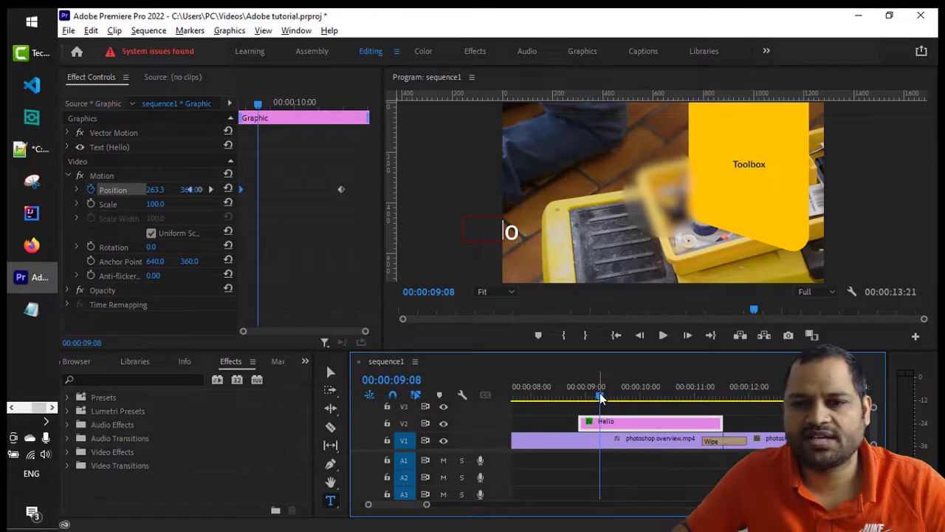
{"action": "left_click_drag", "start_coordinate": [600, 393], "coordinate": [702, 399]}
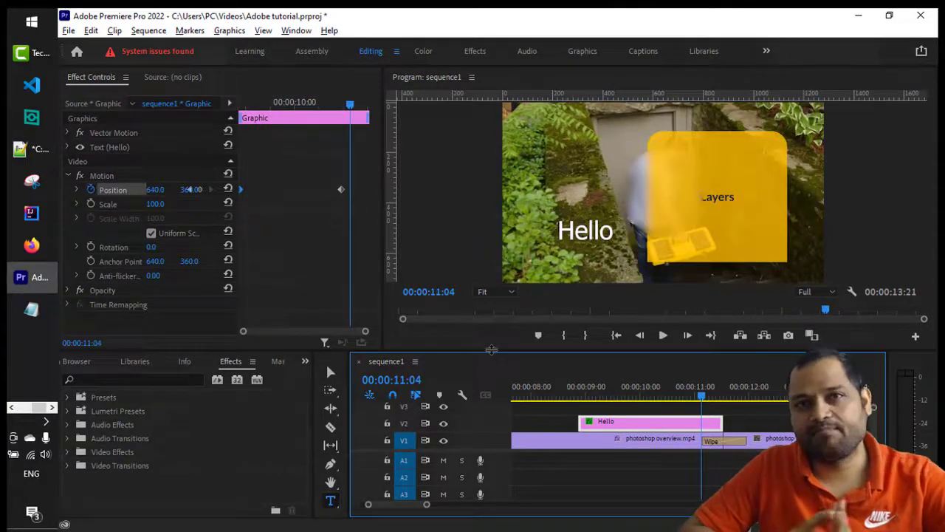